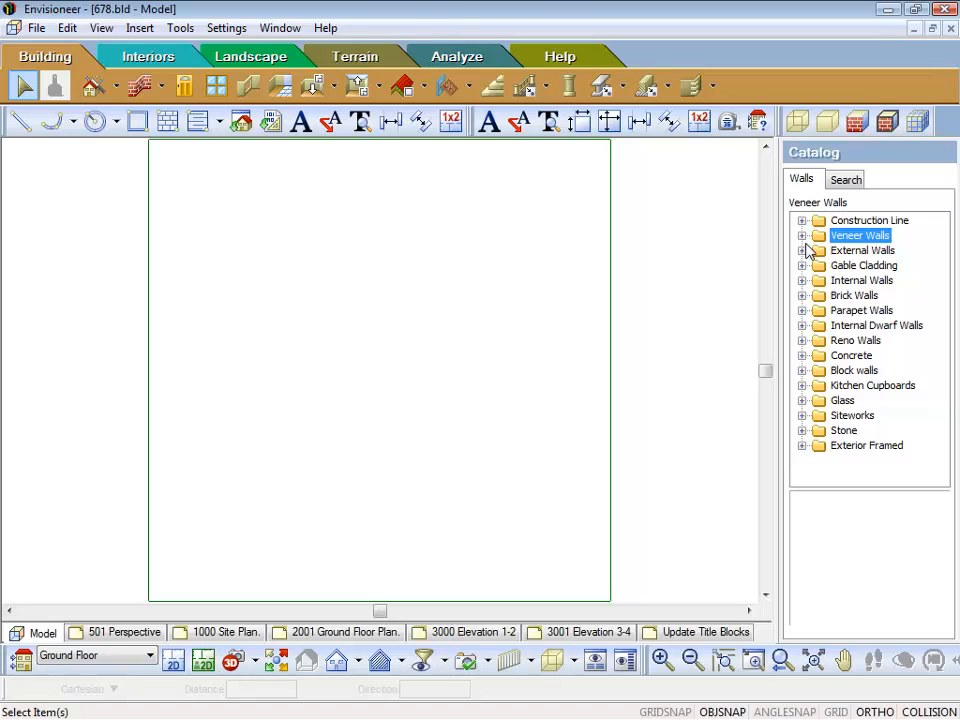
Step: Start a new wall element based on the 225 - Brick Veneer - Plasterboard wall in the Brick veneer walls group
left_click(802, 236)
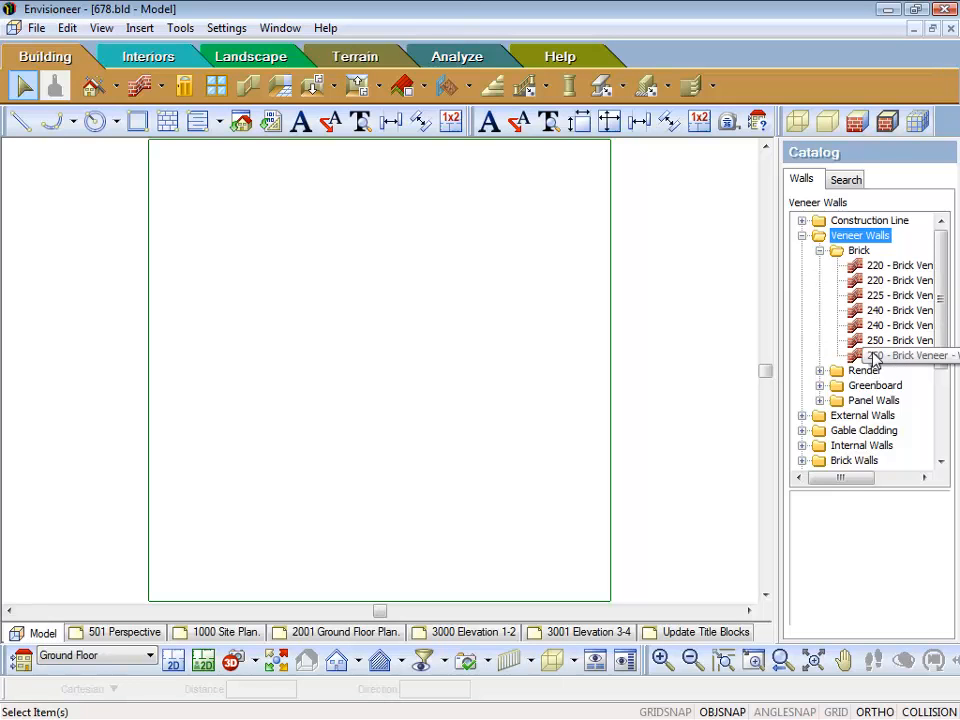
left_click(880, 267)
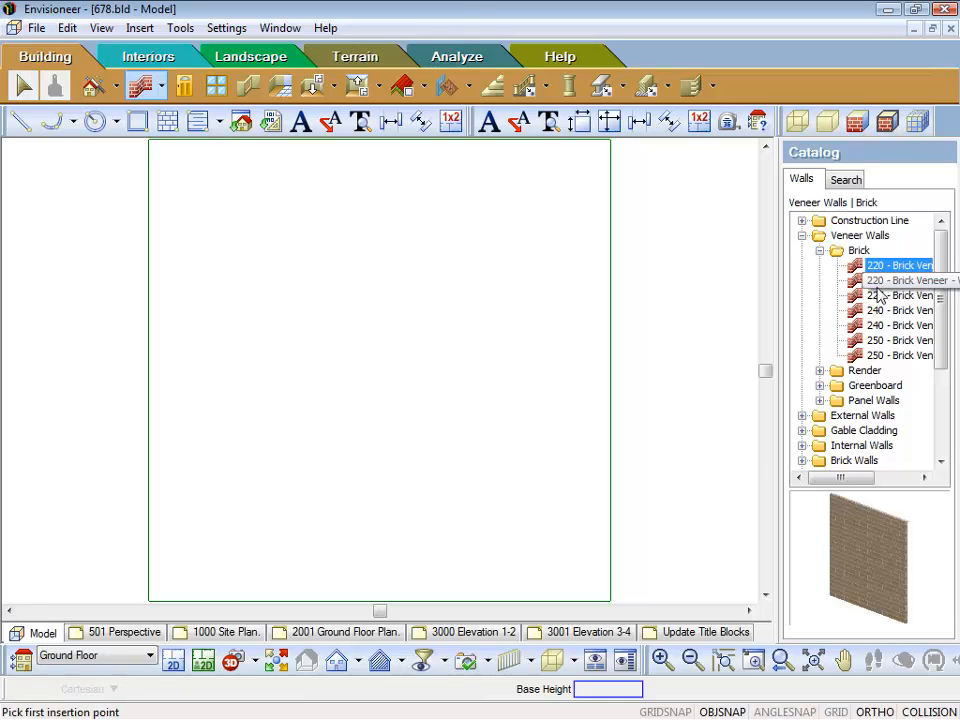
left_click(878, 298)
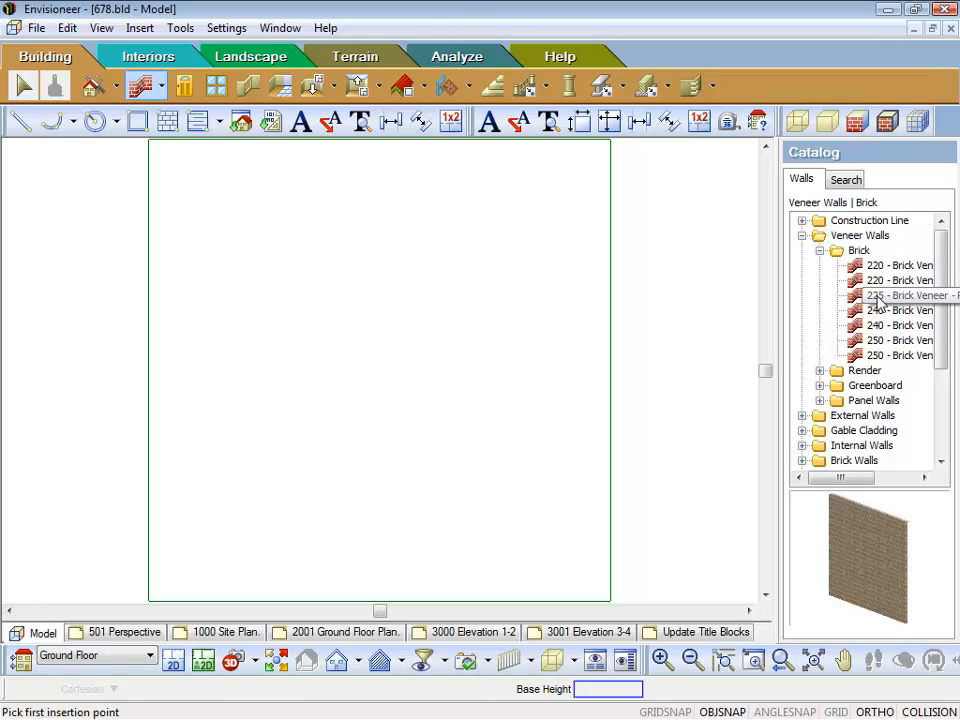
left_click(878, 297)
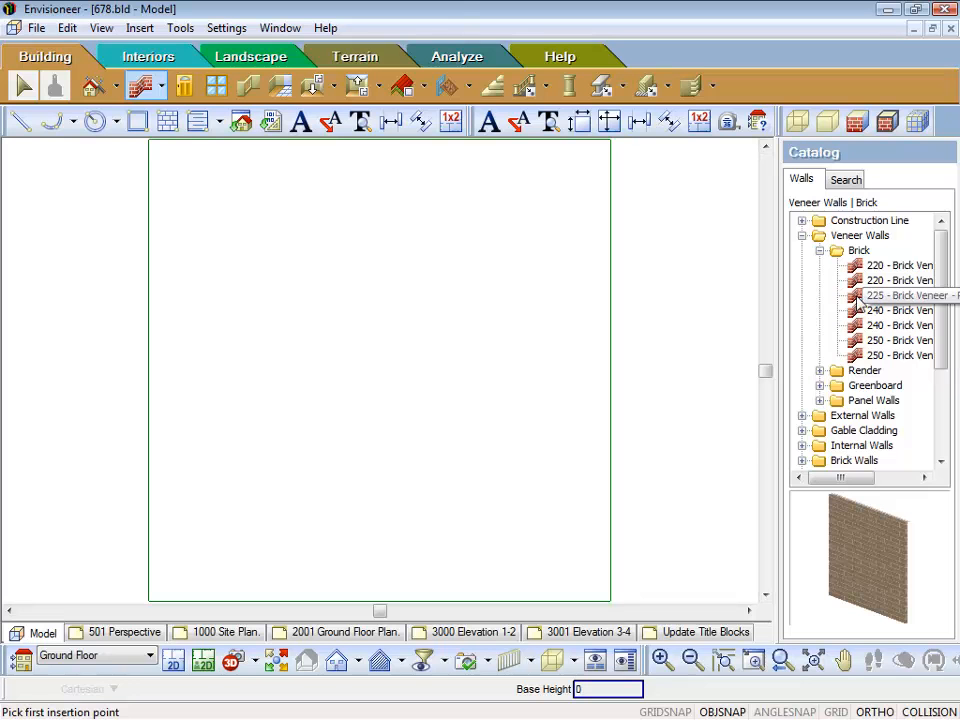
right_click(857, 298)
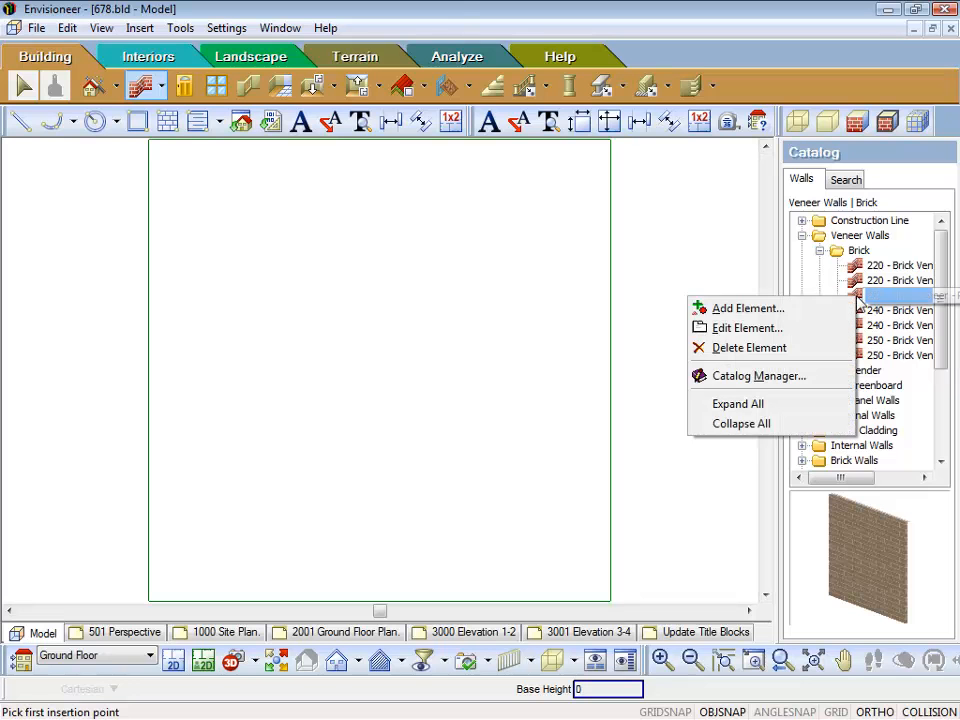
left_click(745, 308)
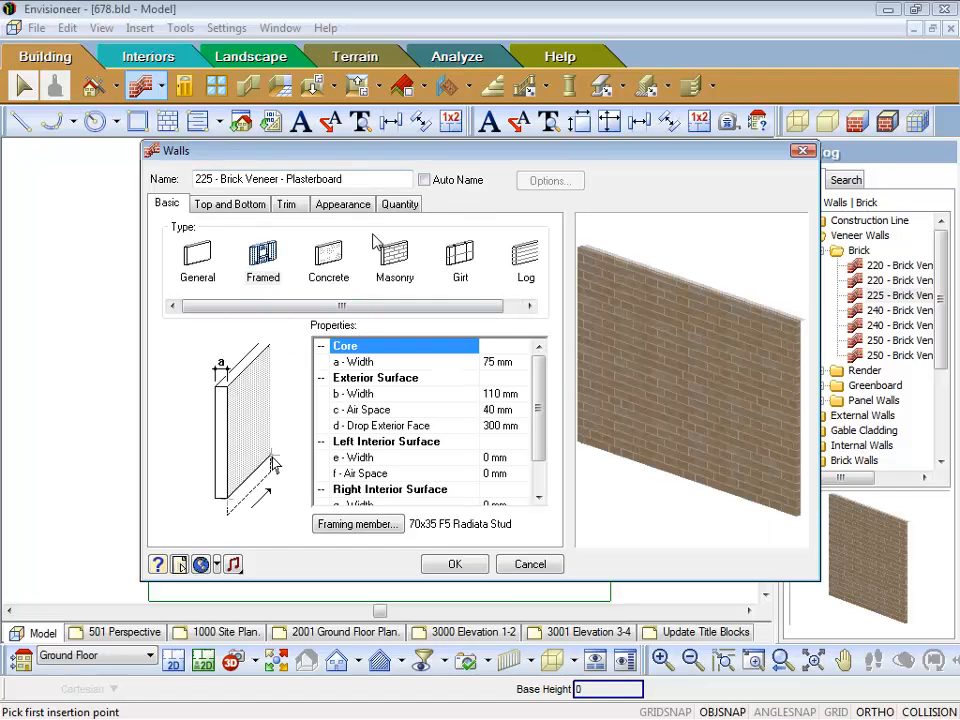
Step: Set the air space of the new wall's exterior surface to 50 mm
left_click(497, 412)
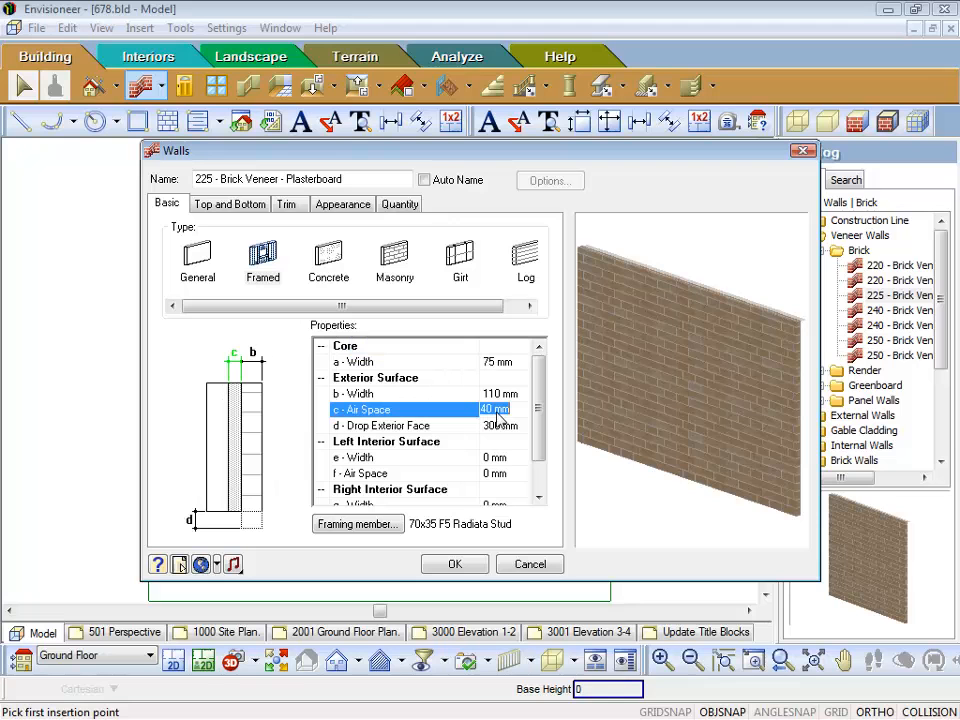
type("5")
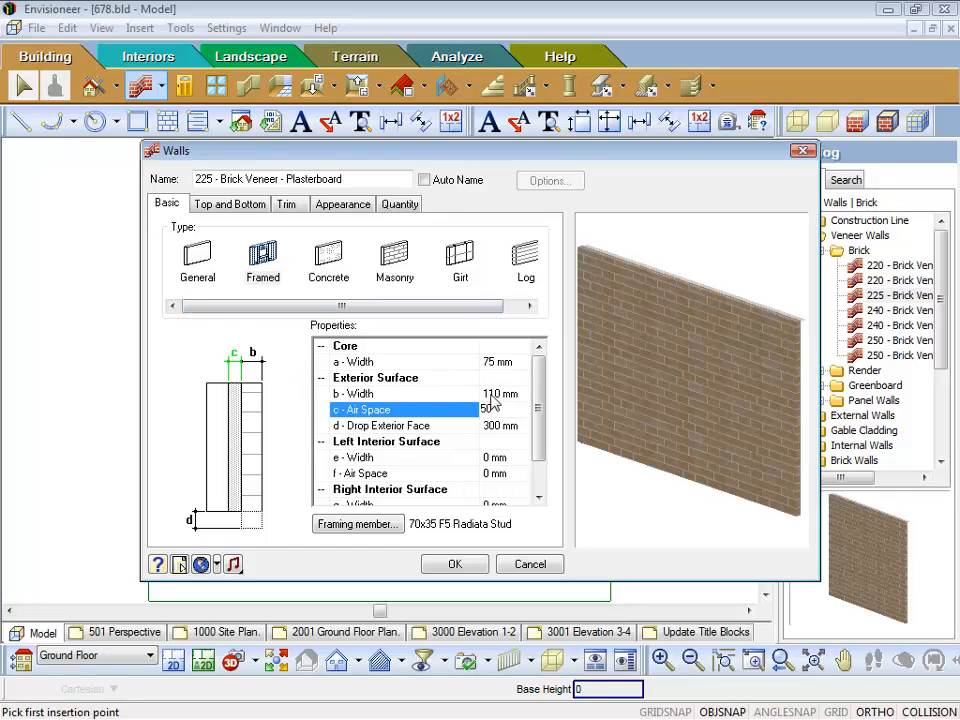
left_click(360, 393)
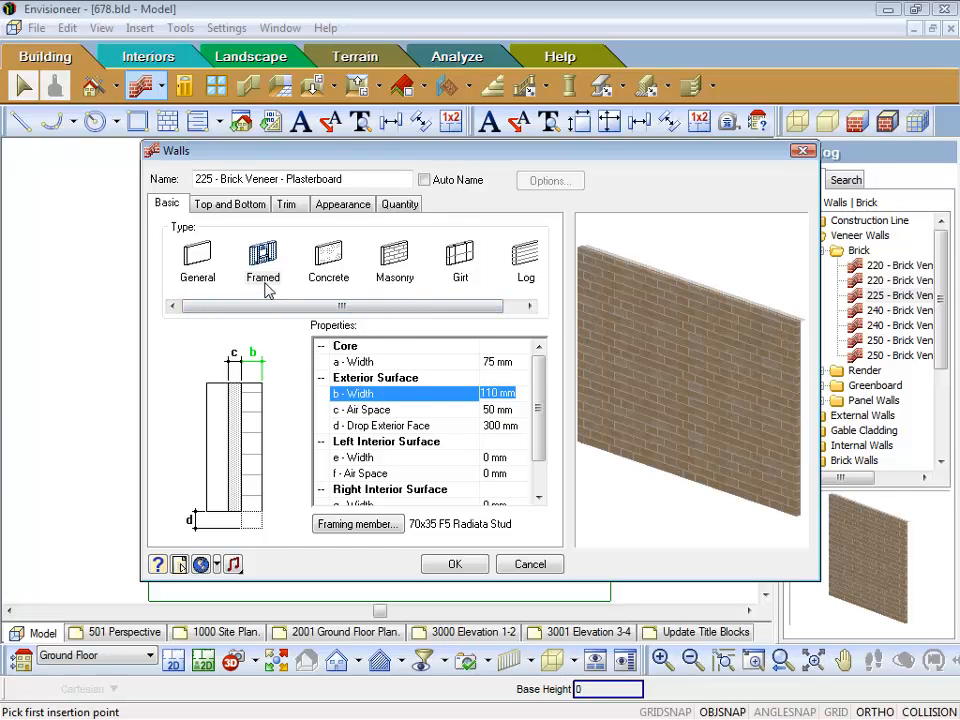
Step: Try the General wall type for the new wall and return it to Framed, comparing the framing member setting
left_click(199, 262)
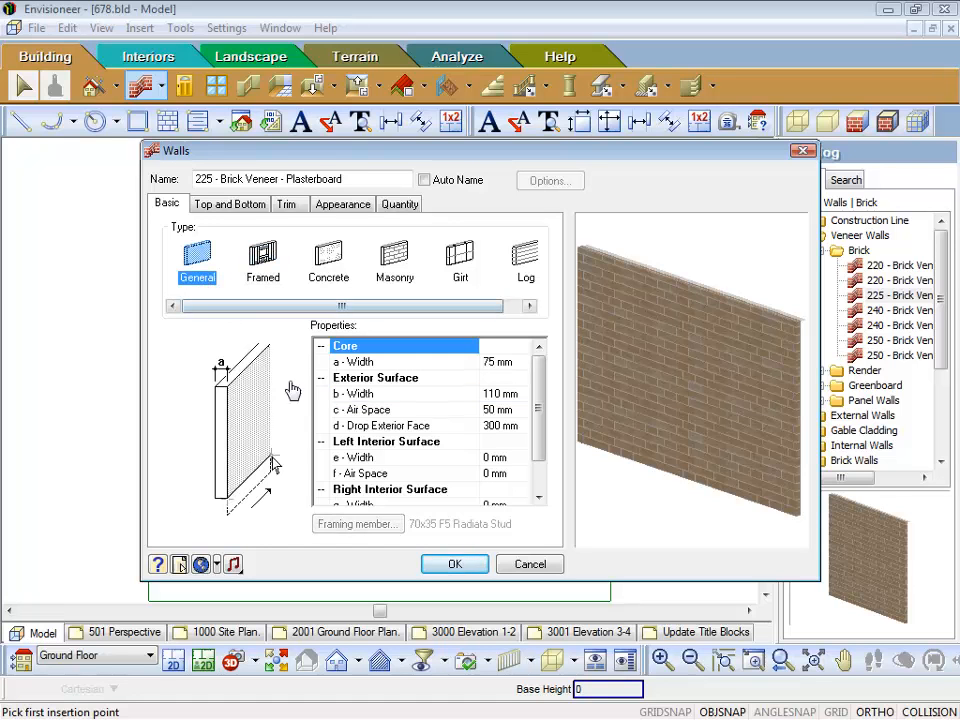
left_click(264, 260)
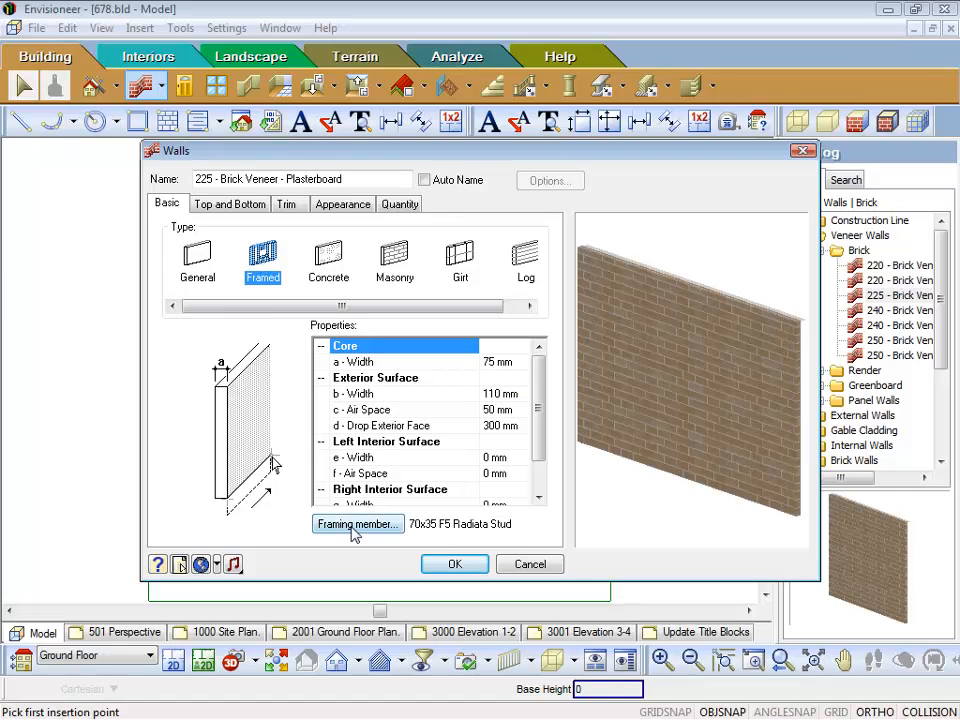
left_click(198, 258)
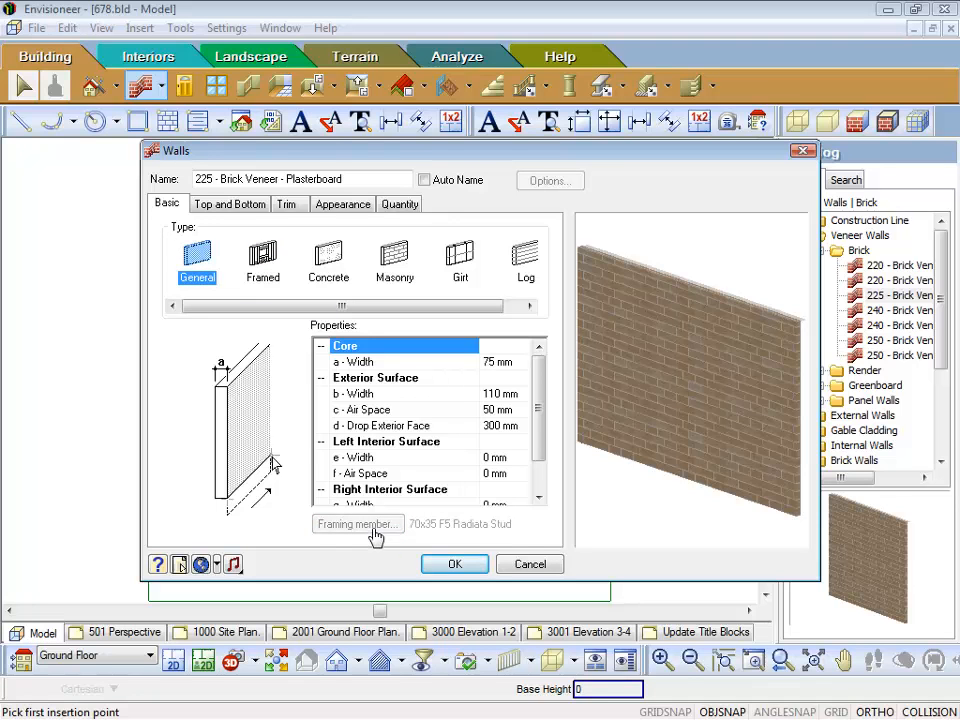
left_click(258, 270)
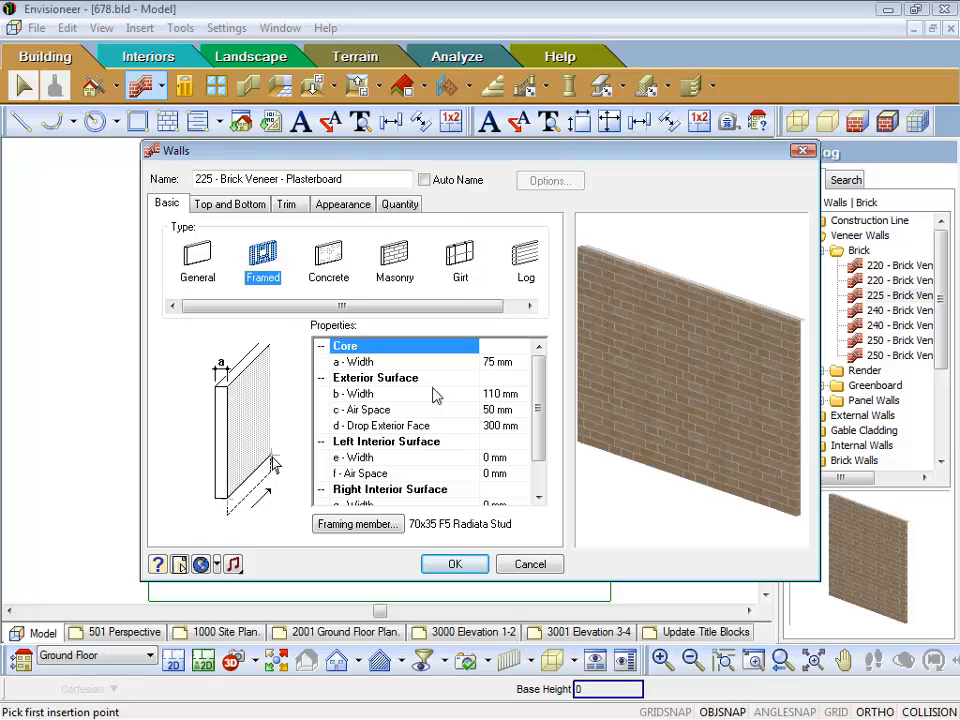
Step: Check the wall's core width and exterior surface dimensions, and rename the wall to 230 - Brick Veneer - Plasterboard
left_click(505, 362)
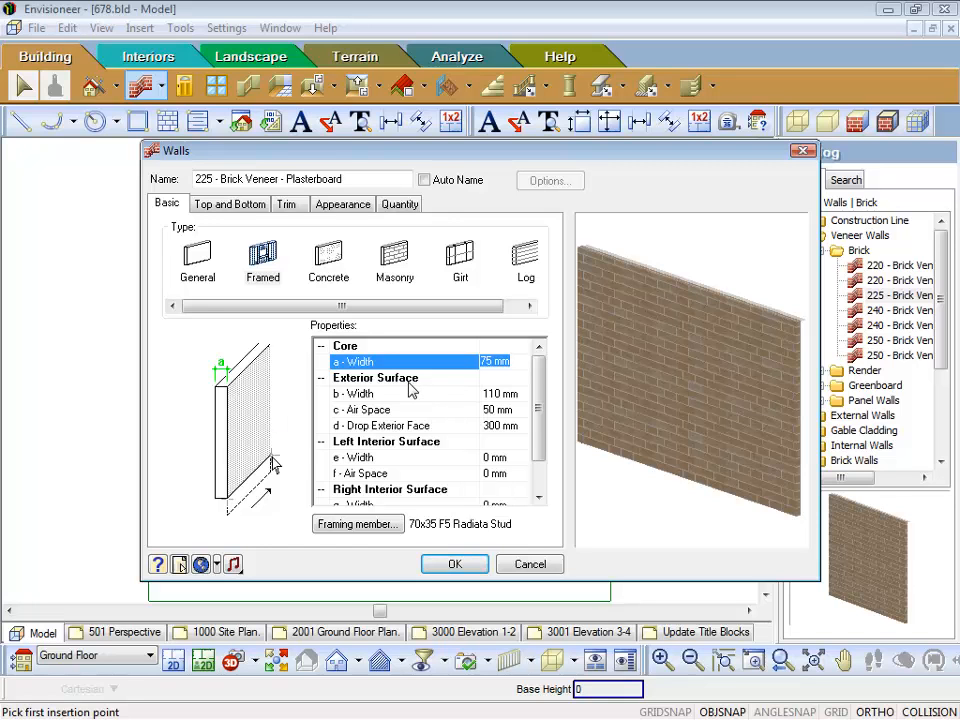
left_click(503, 395)
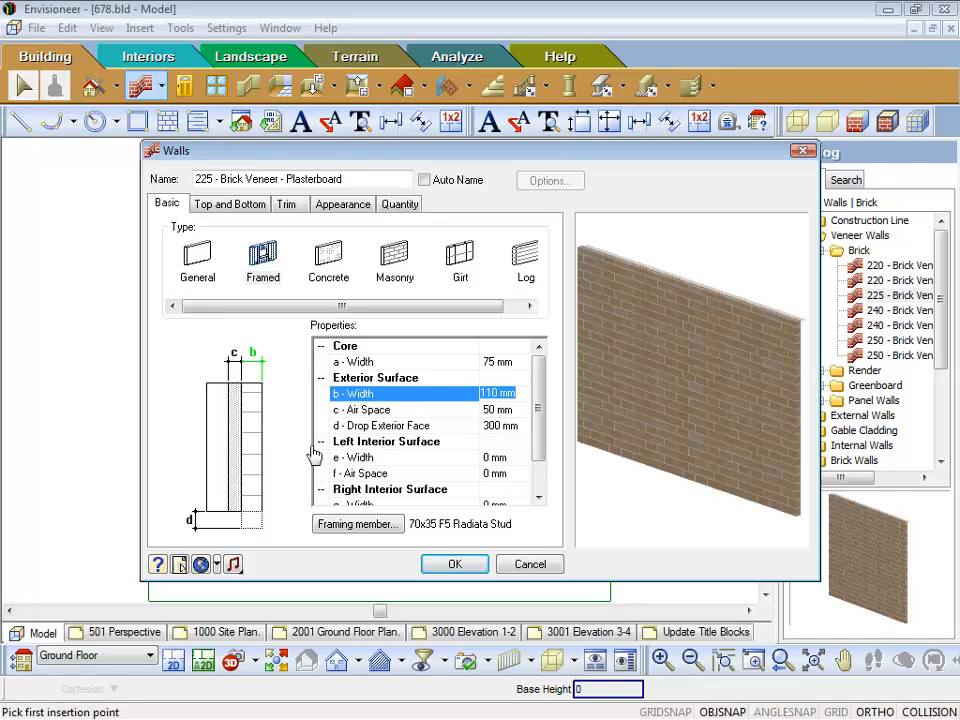
left_click(496, 409)
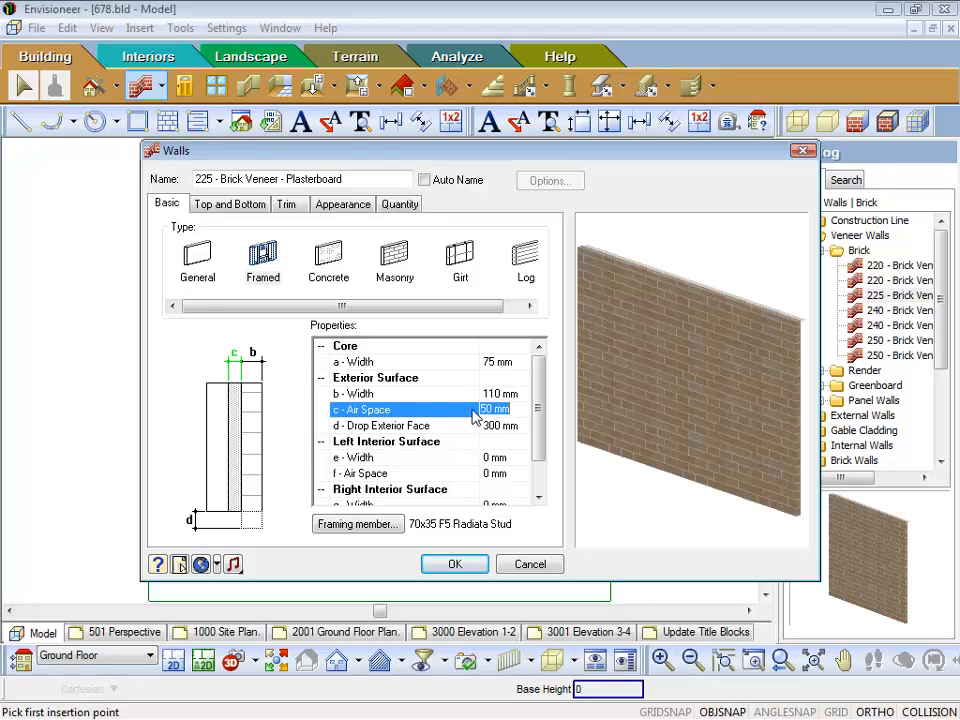
left_click(211, 180)
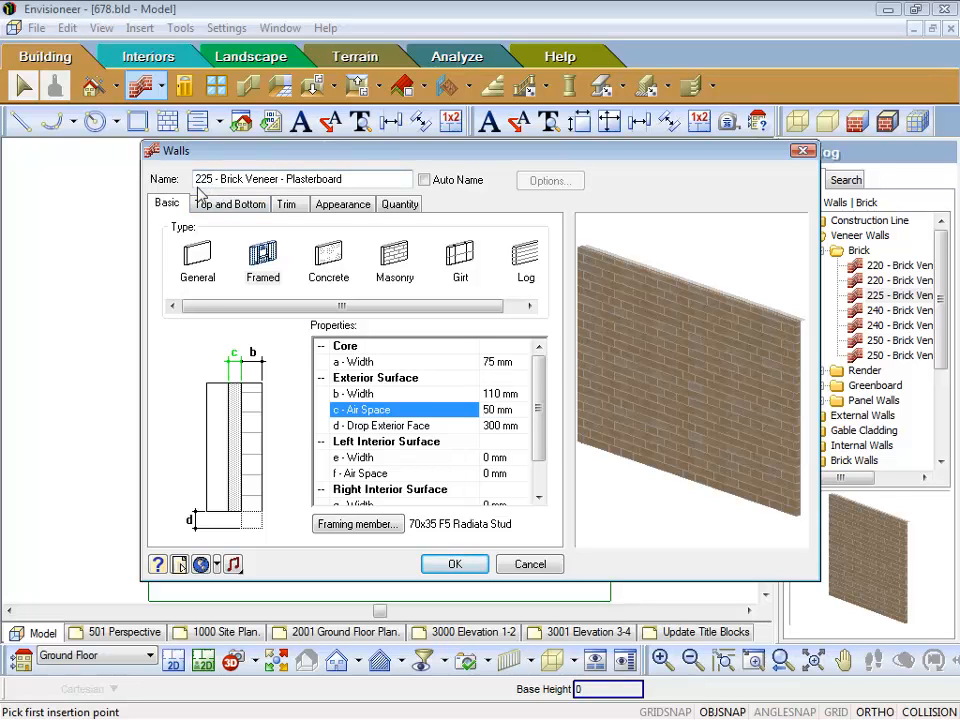
key("BackSpace")
key("BackSpace")
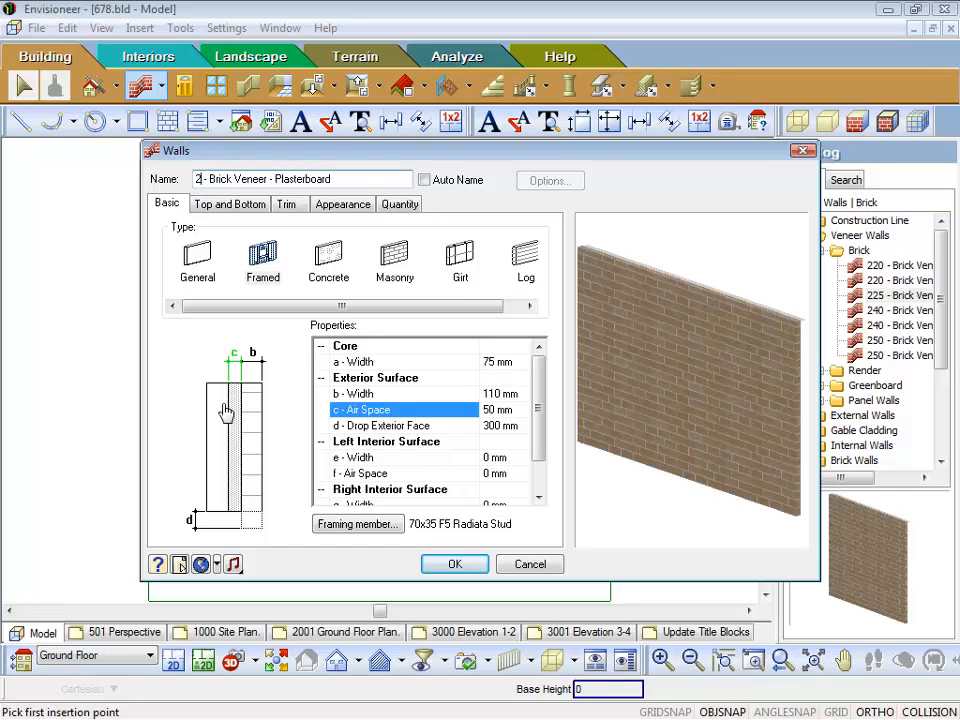
type("30")
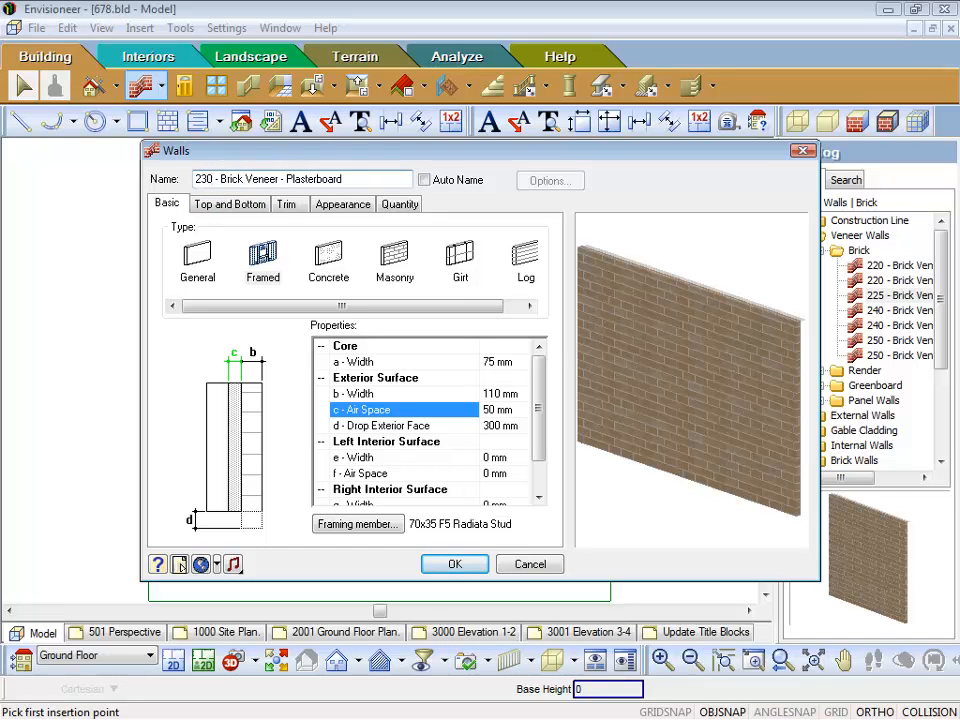
Step: Examine the exterior surface's air space and face drop, and the left and right interior surface widths of the wall
left_click(490, 411)
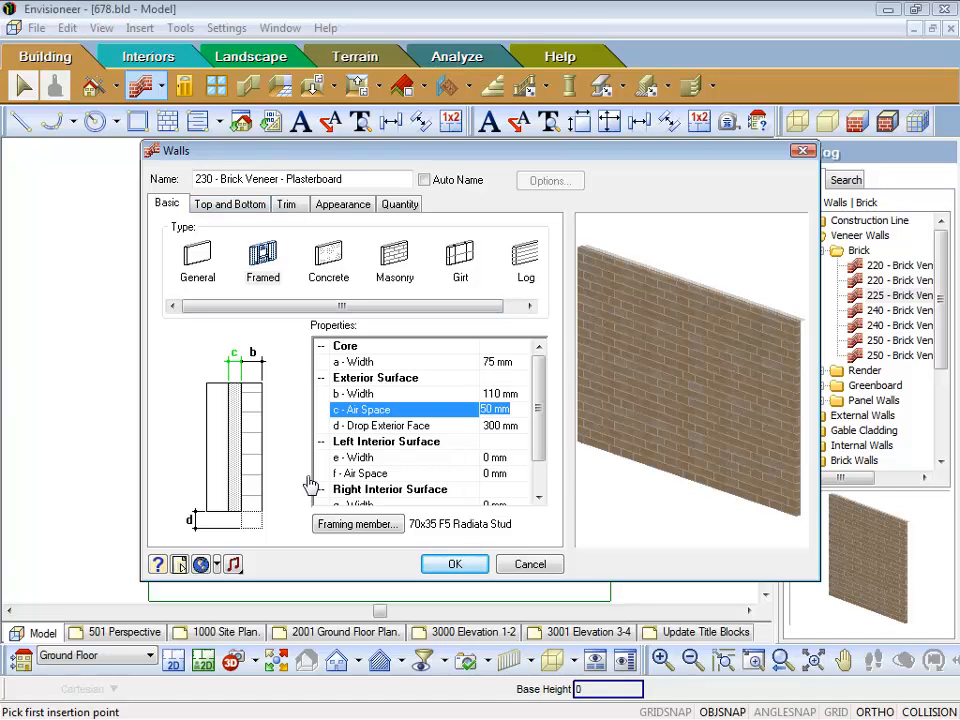
left_click(411, 428)
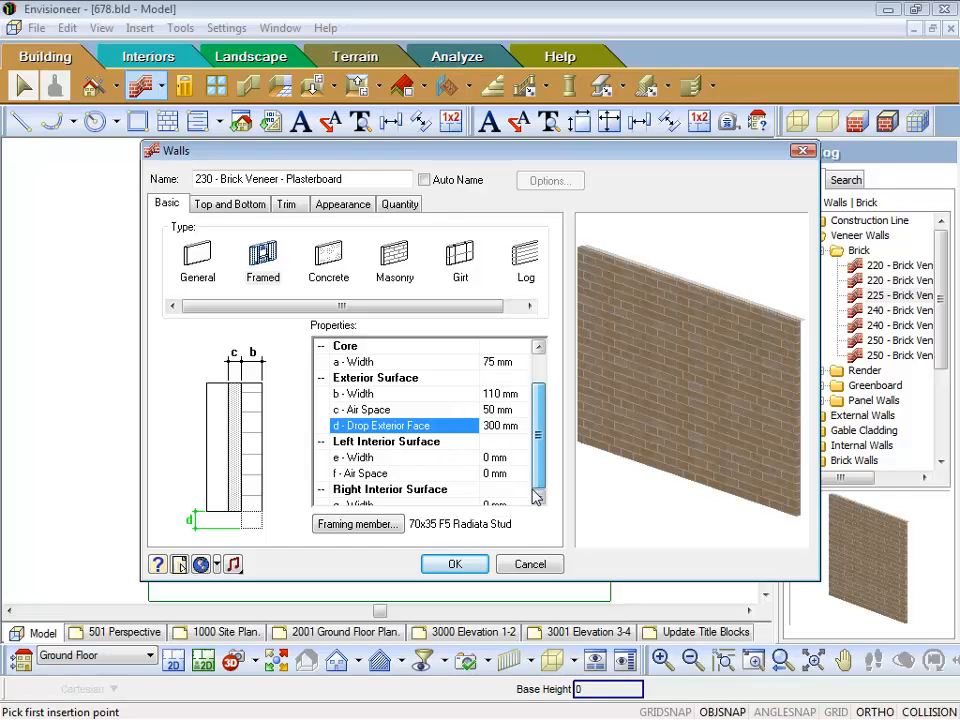
scroll(526, 495, "down", 1)
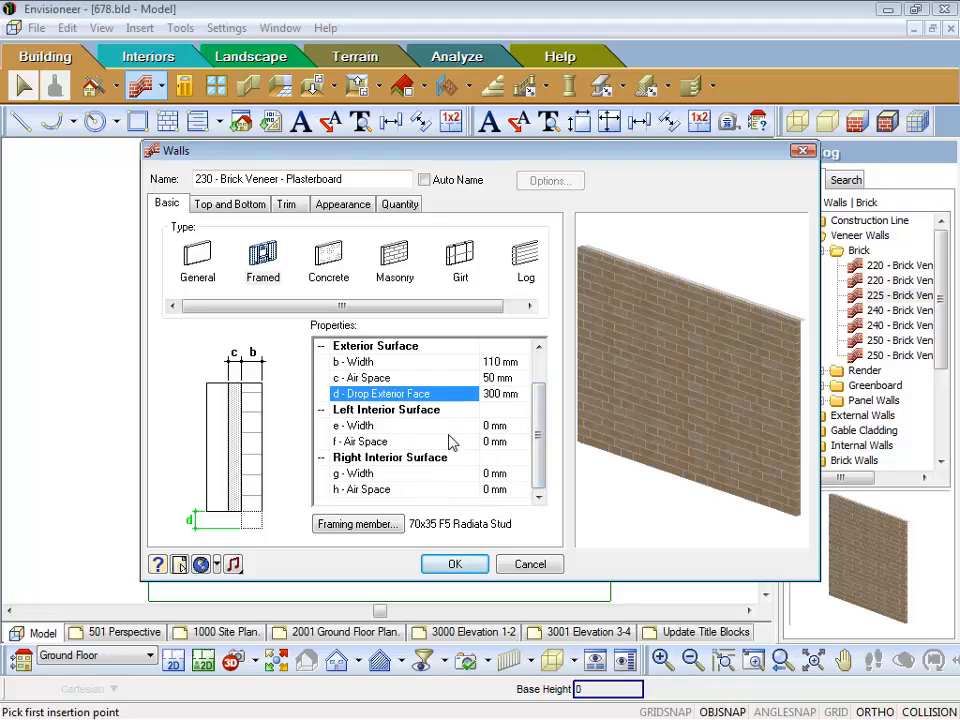
left_click(383, 413)
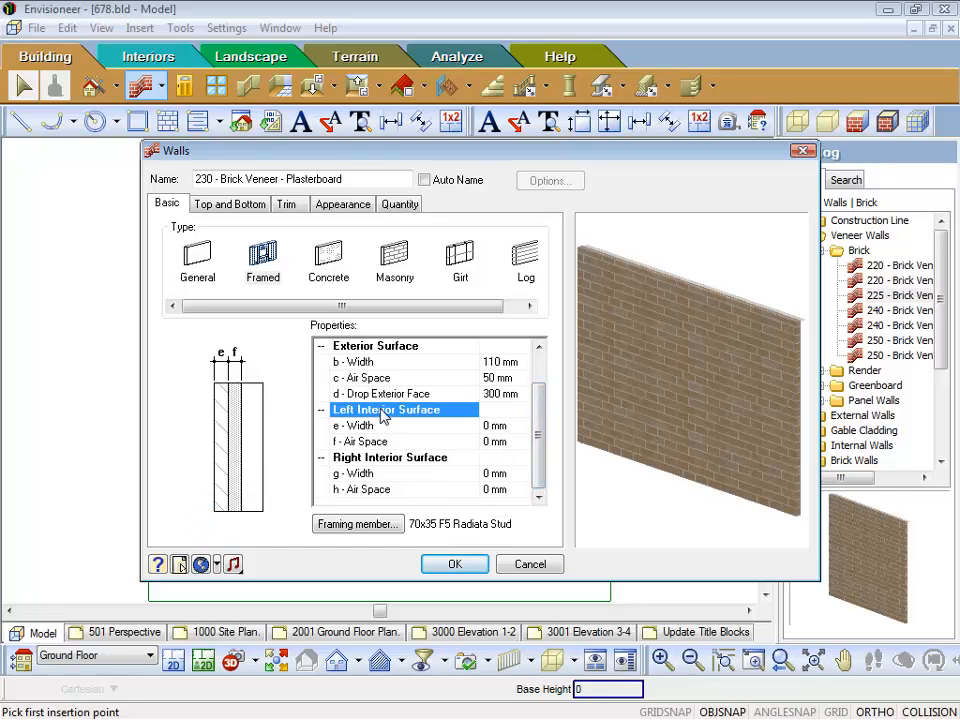
left_click(379, 460)
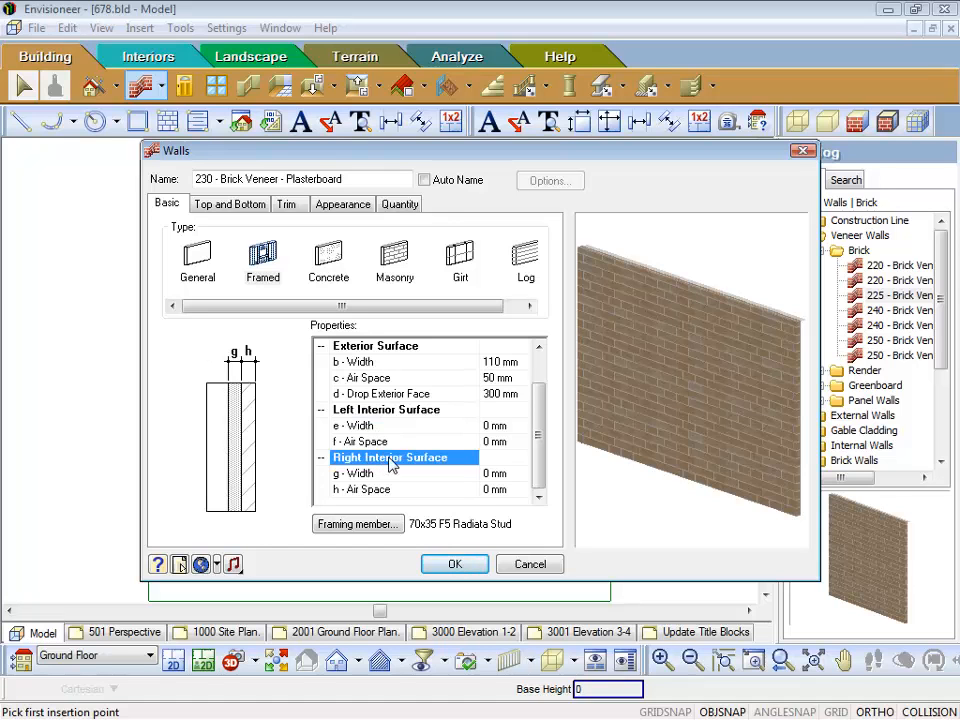
left_click(491, 426)
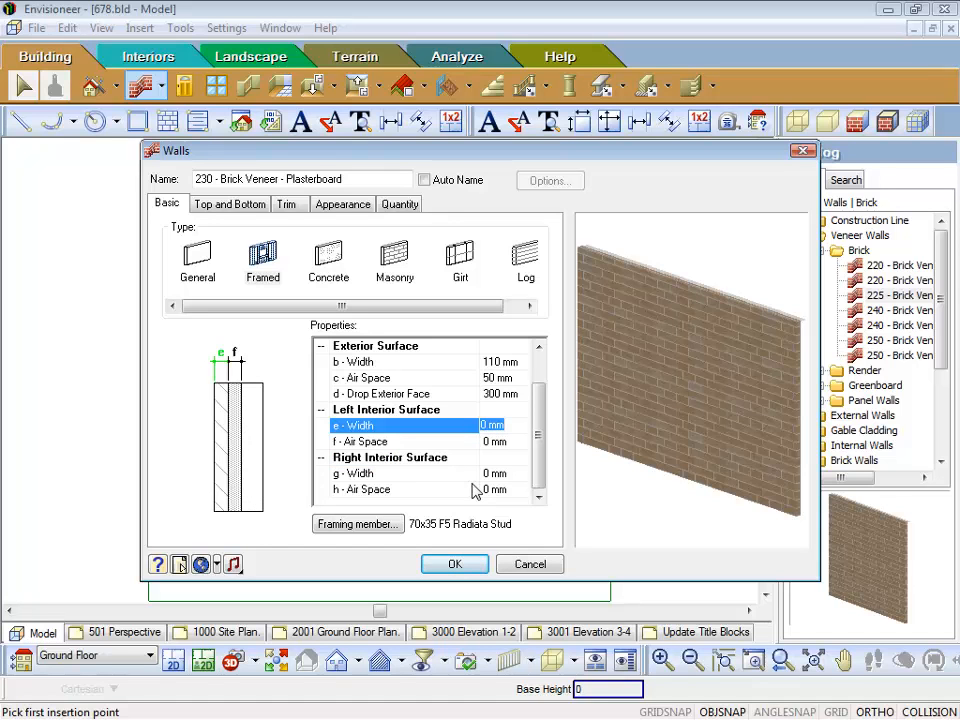
left_click(495, 477)
left_click(493, 430)
Step: Start a new timber framing member for the wall, based on the 70x35 F5 Radiata Stud in the member catalog
left_click(358, 526)
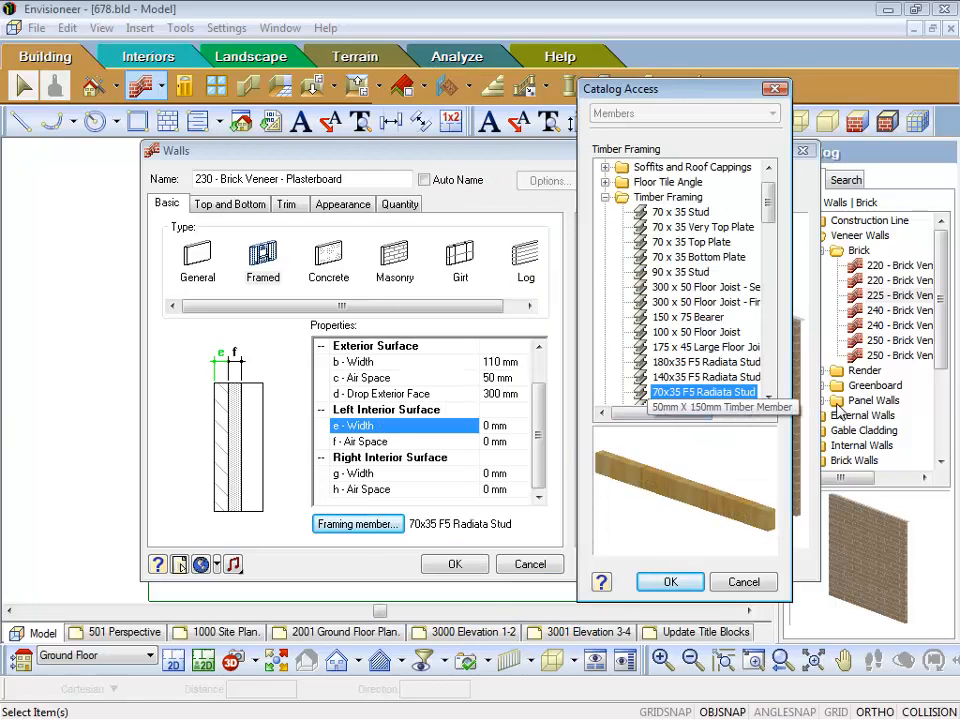
left_click(768, 399)
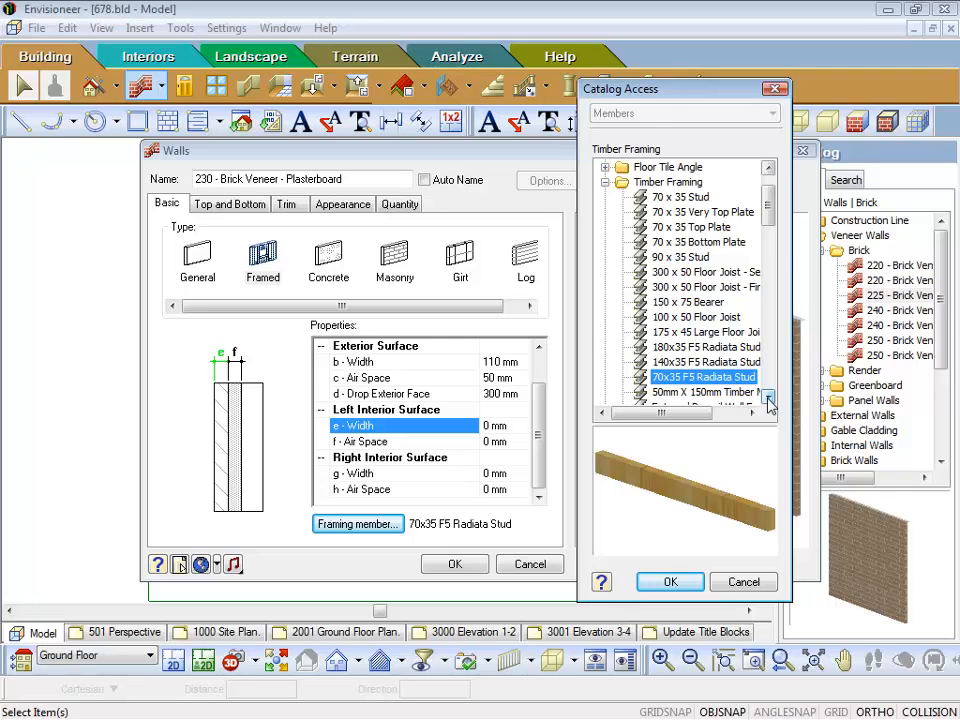
right_click(715, 384)
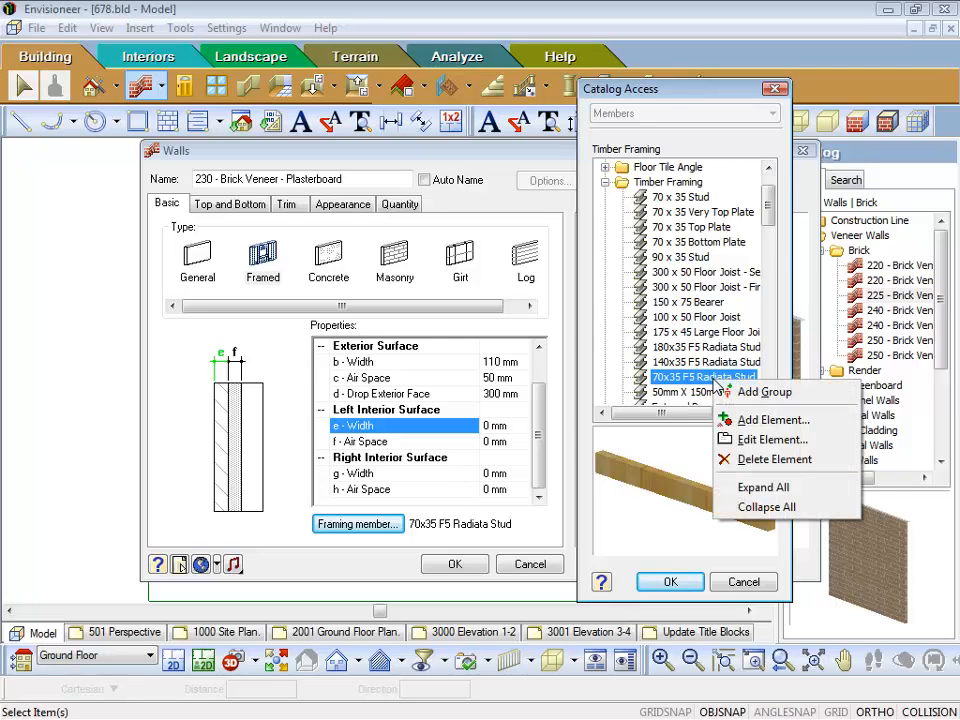
left_click(755, 421)
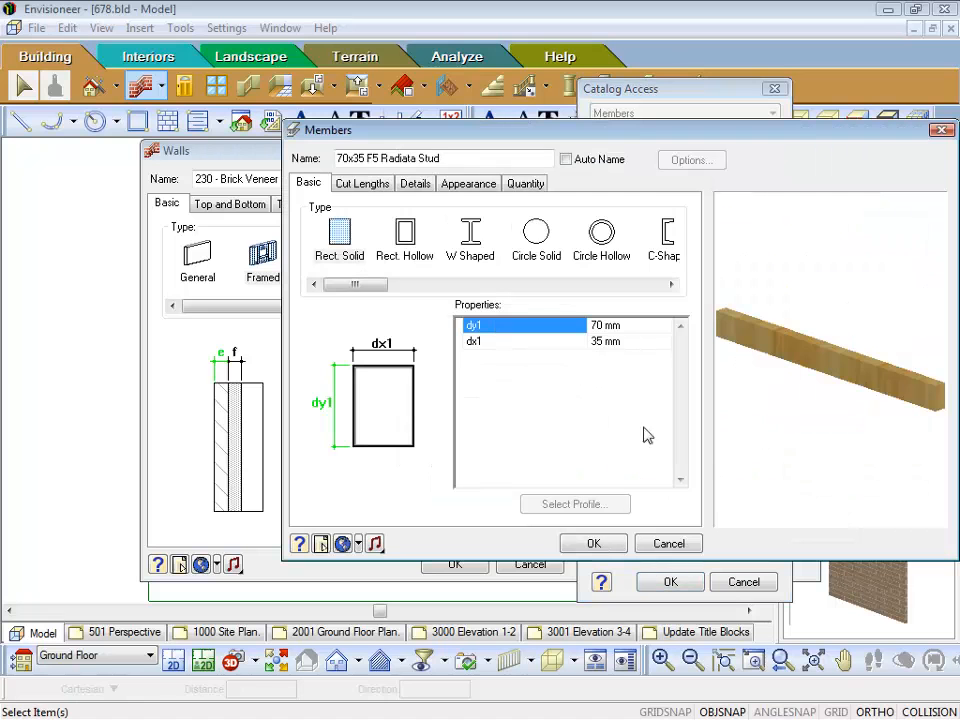
Step: Name the new member 75x35 F5 Radiata Stud, set its dy1 dimension to 75 mm and save it
left_click(340, 234)
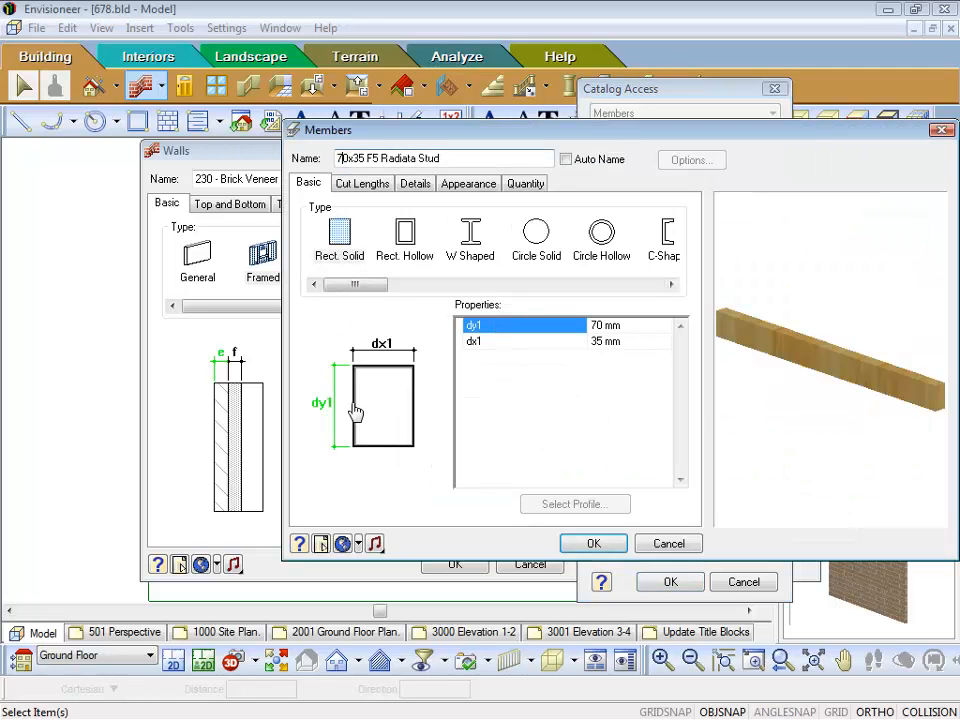
type("5")
key("Delete")
left_click(617, 330)
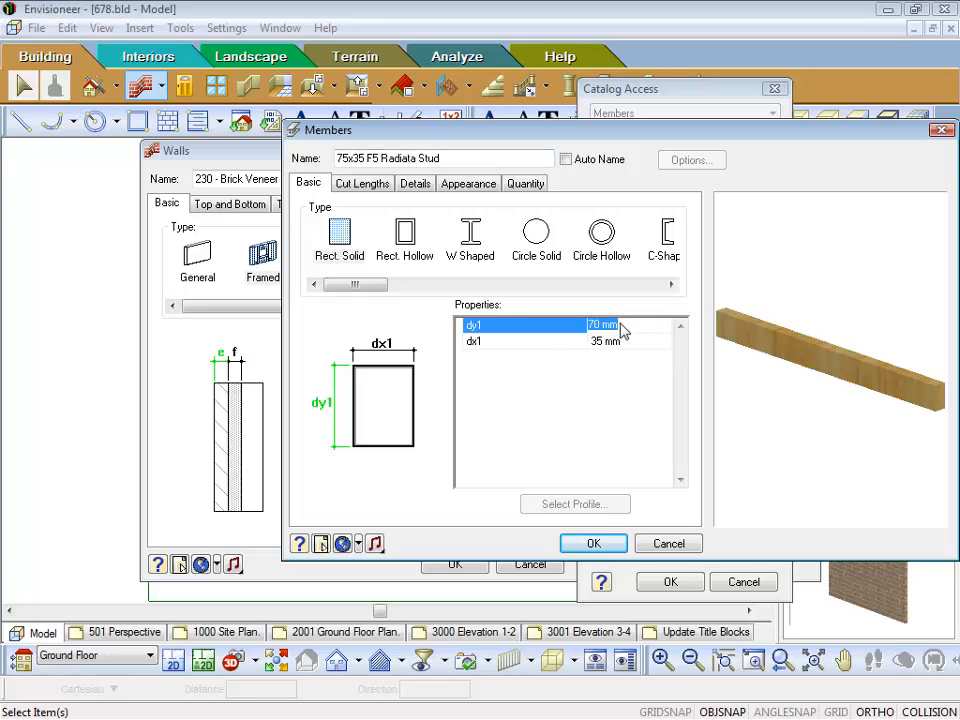
type("75")
left_click(593, 543)
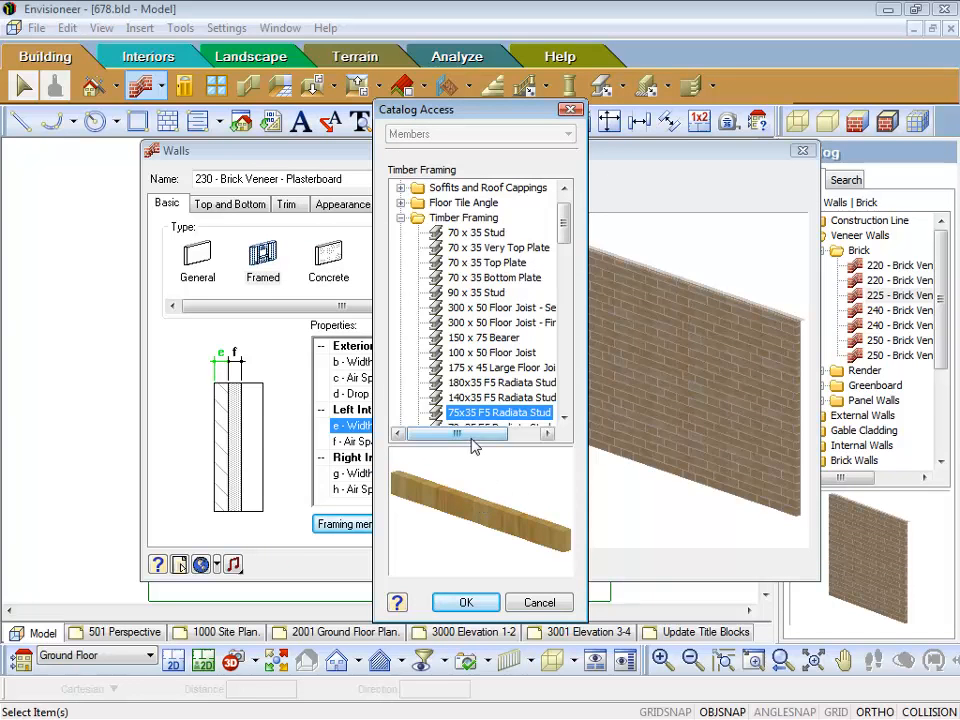
Step: Assign the 75x35 F5 Radiata Stud as the brick veneer wall's framing member
left_click(565, 420)
left_click(565, 420)
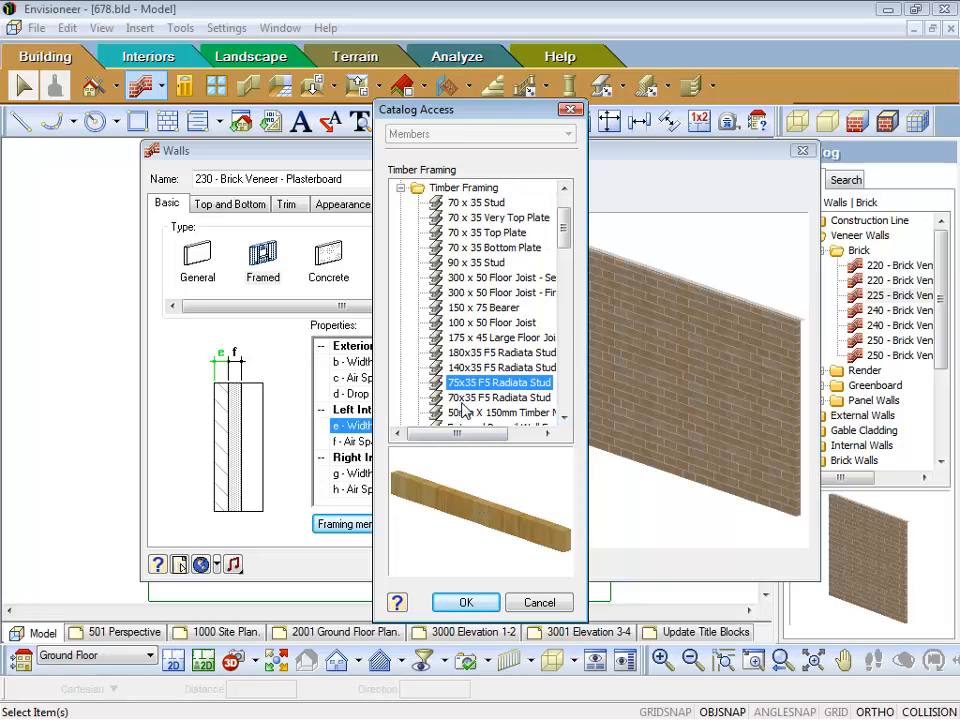
left_click(468, 602)
left_click(380, 521)
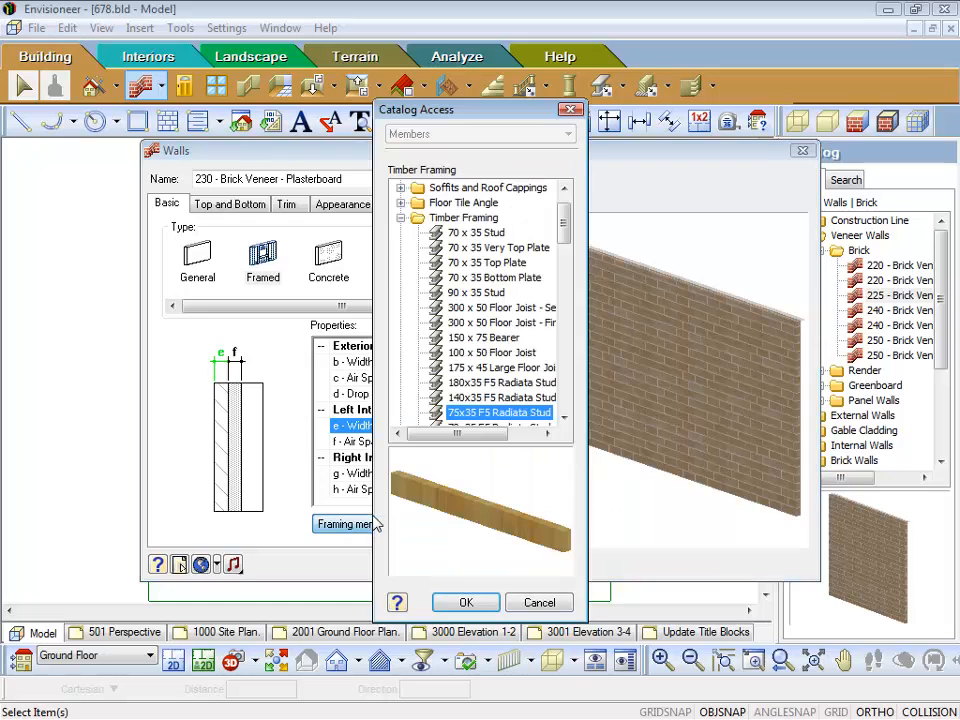
left_click(466, 603)
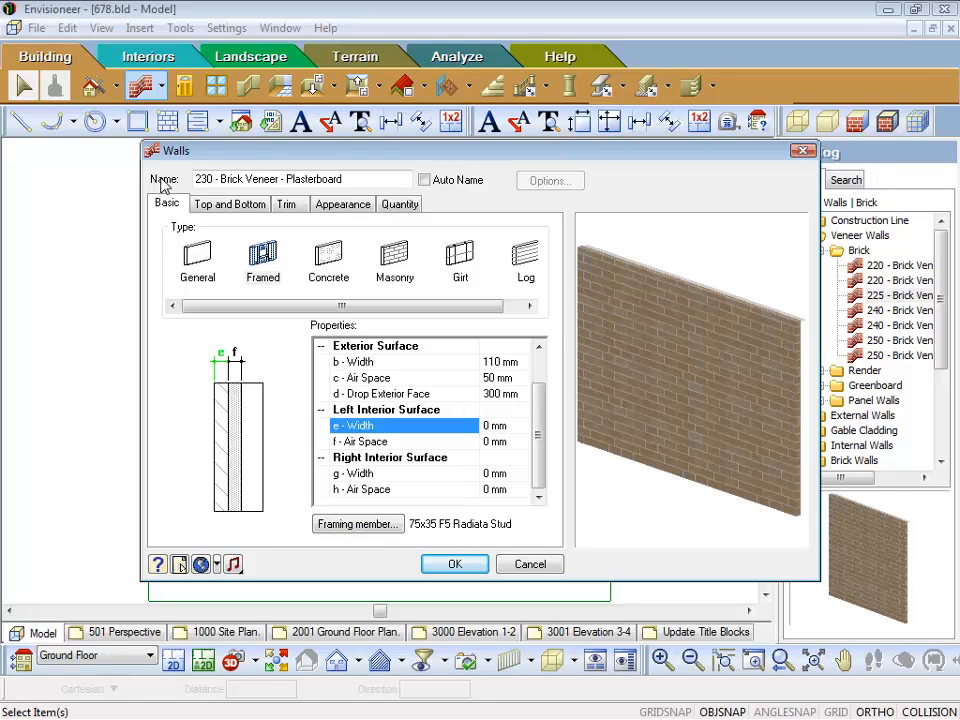
Step: Try automatic naming for the brick veneer wall with a core width of 80 mm
left_click_drag(356, 179, 150, 142)
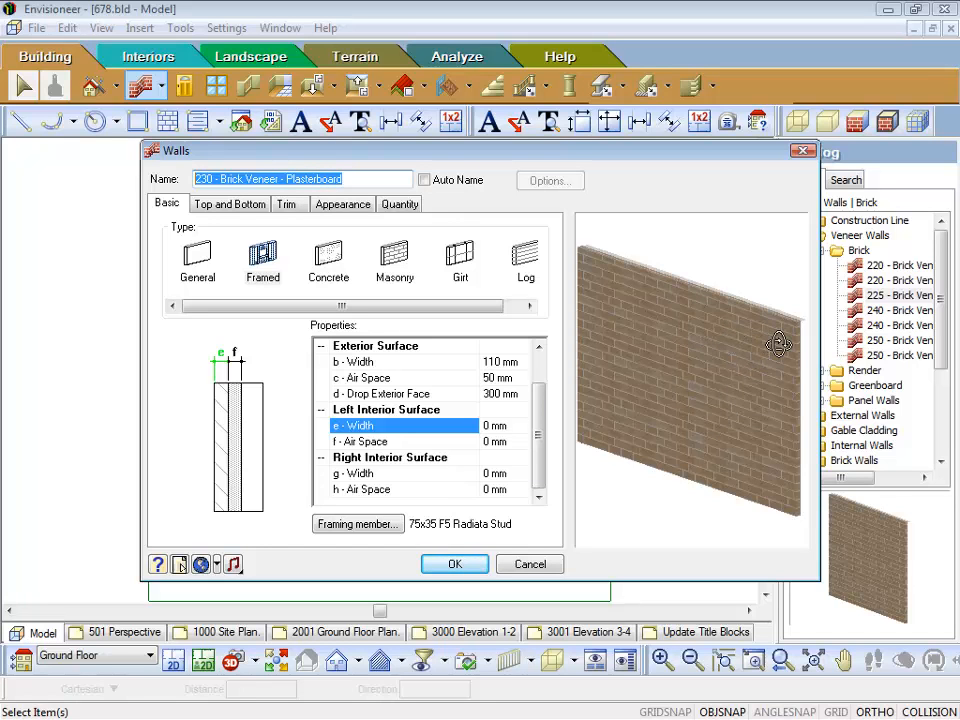
left_click_drag(778, 344, 721, 331)
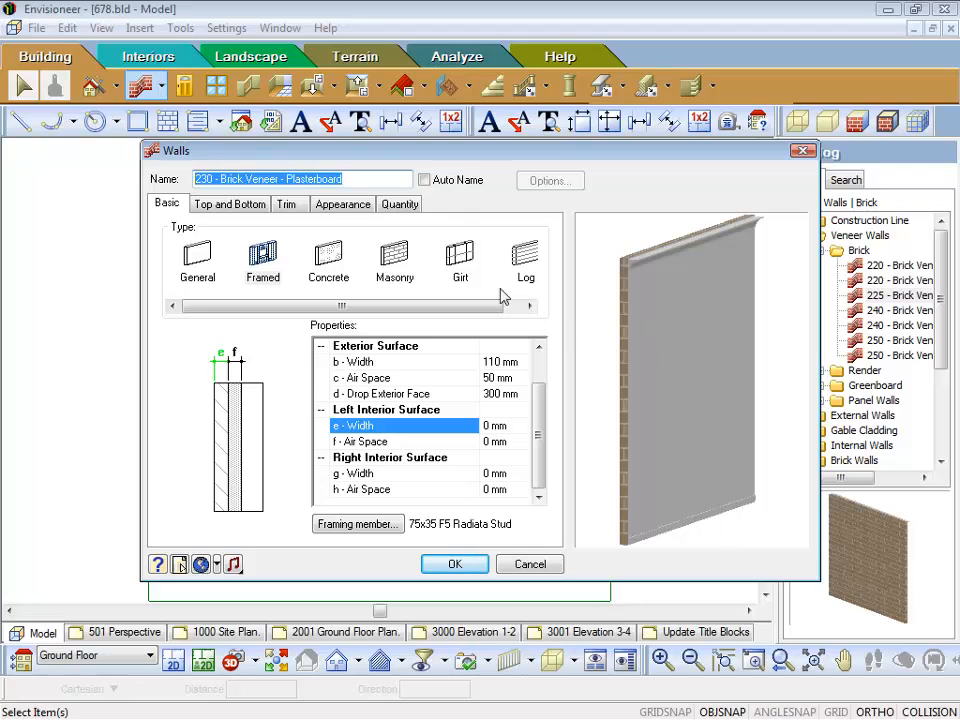
left_click(425, 182)
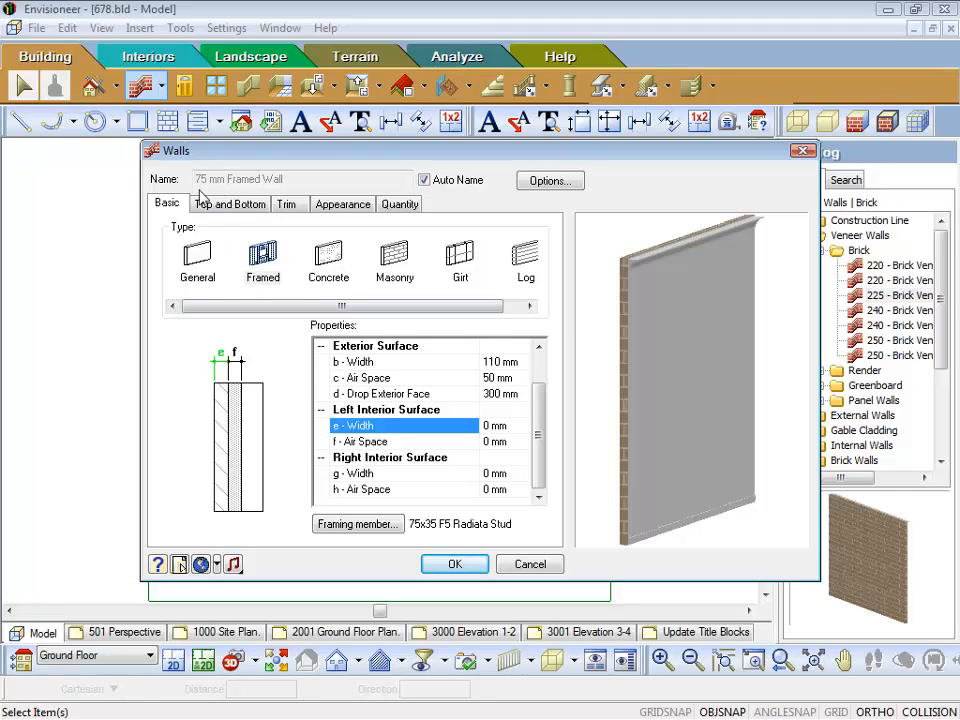
left_click_drag(538, 446, 538, 415)
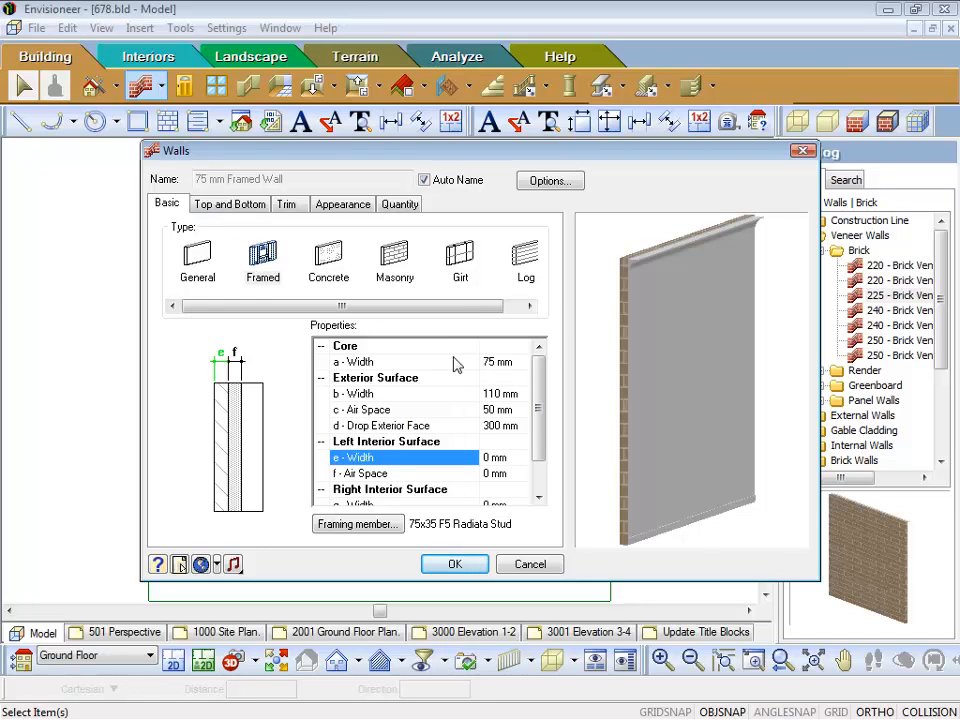
left_click(494, 362)
type("80")
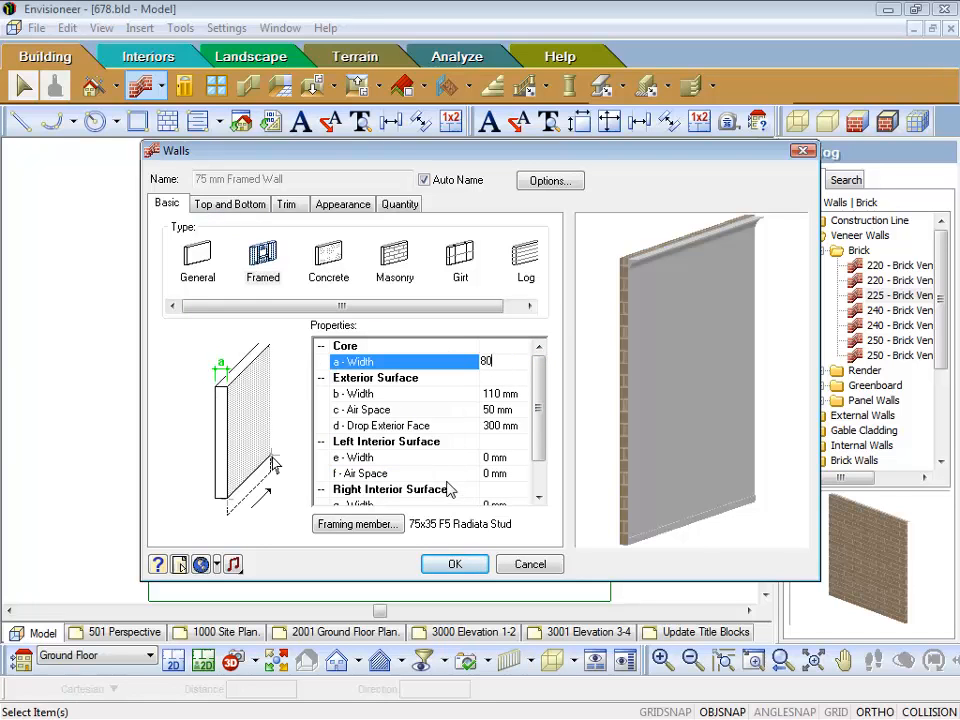
key("Tab")
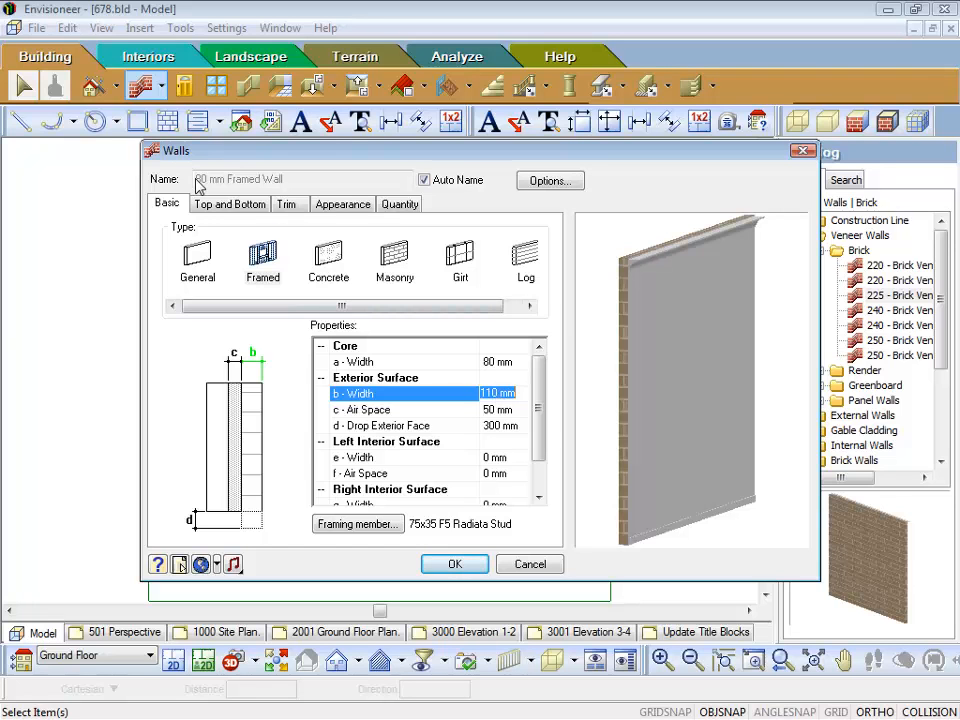
Step: Set the wall's core width to 75 mm and turn off automatic naming
left_click(495, 362)
type("75")
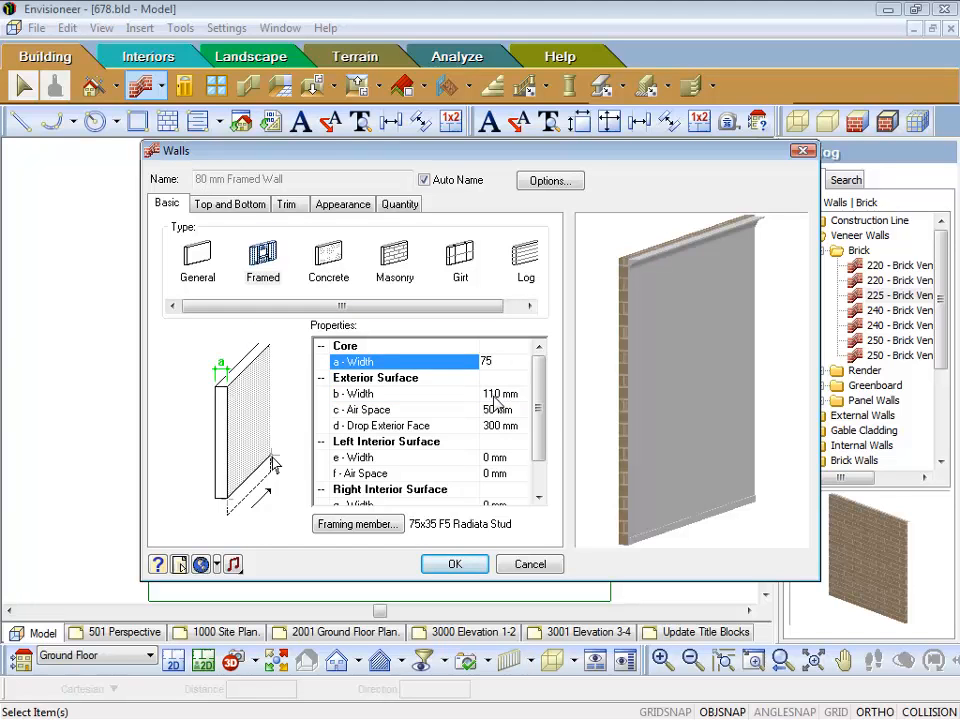
key("Tab")
left_click(425, 181)
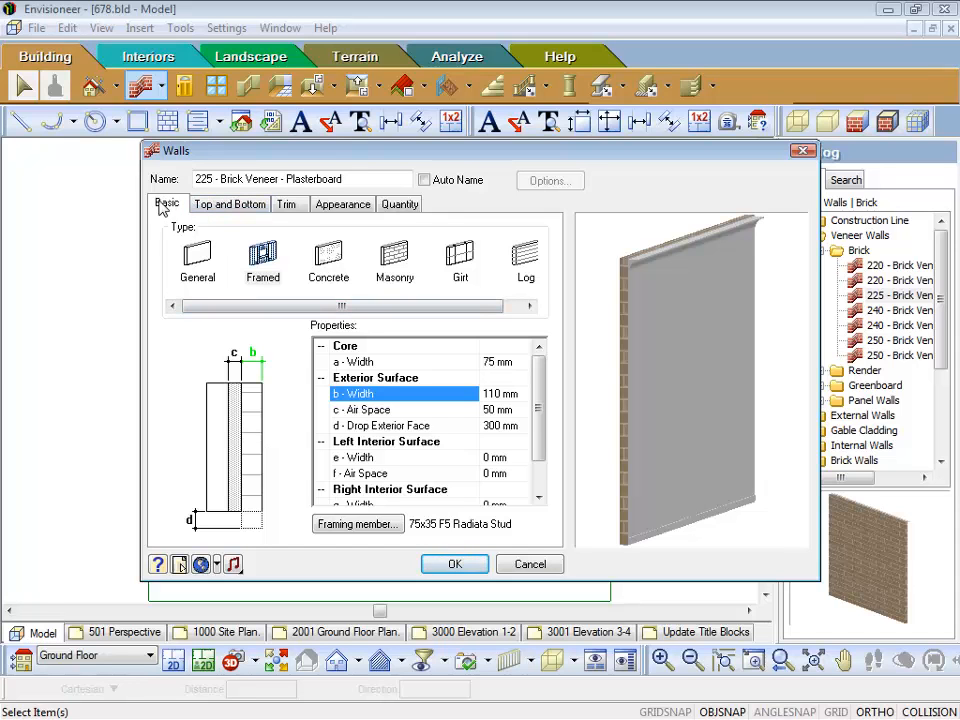
Step: Try a user-defined height of 1000 mm for the level wall top, and return the height definition to By Location
left_click(231, 205)
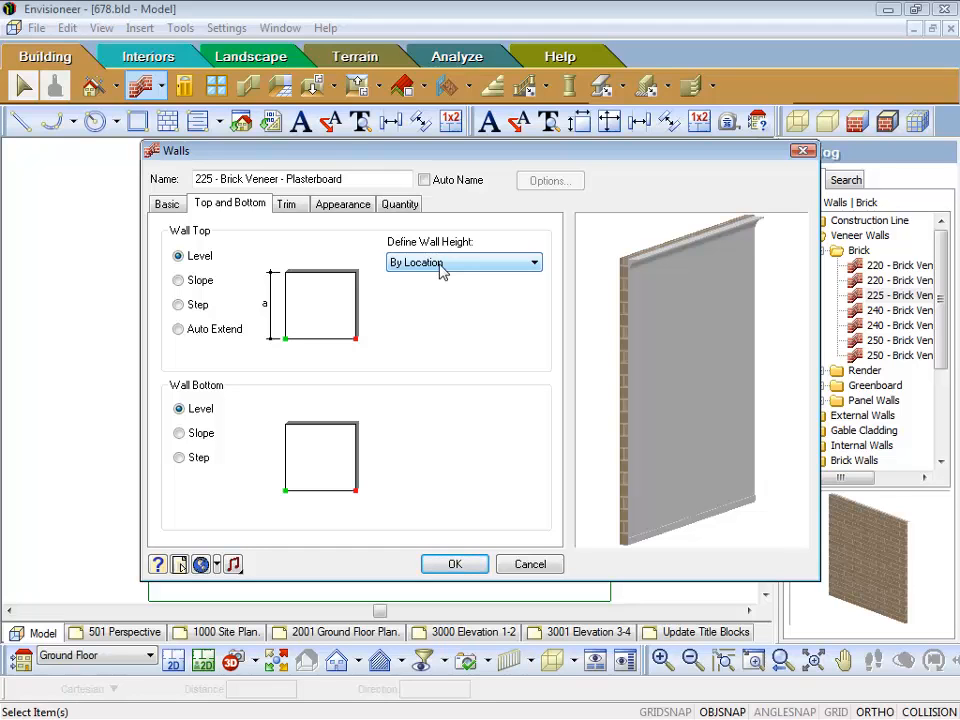
left_click(535, 264)
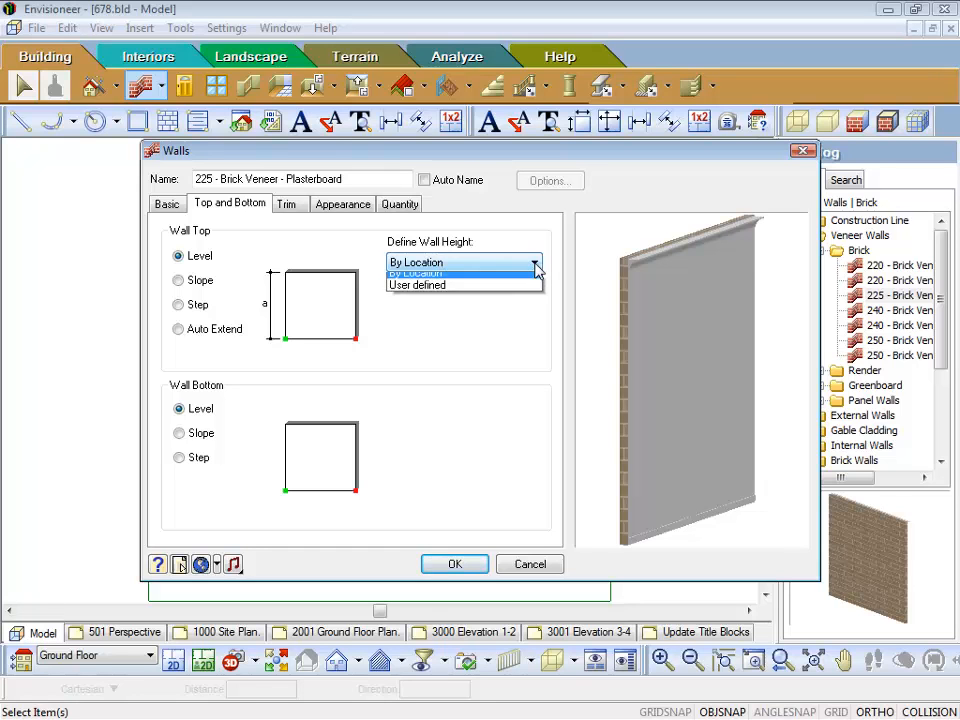
left_click(415, 292)
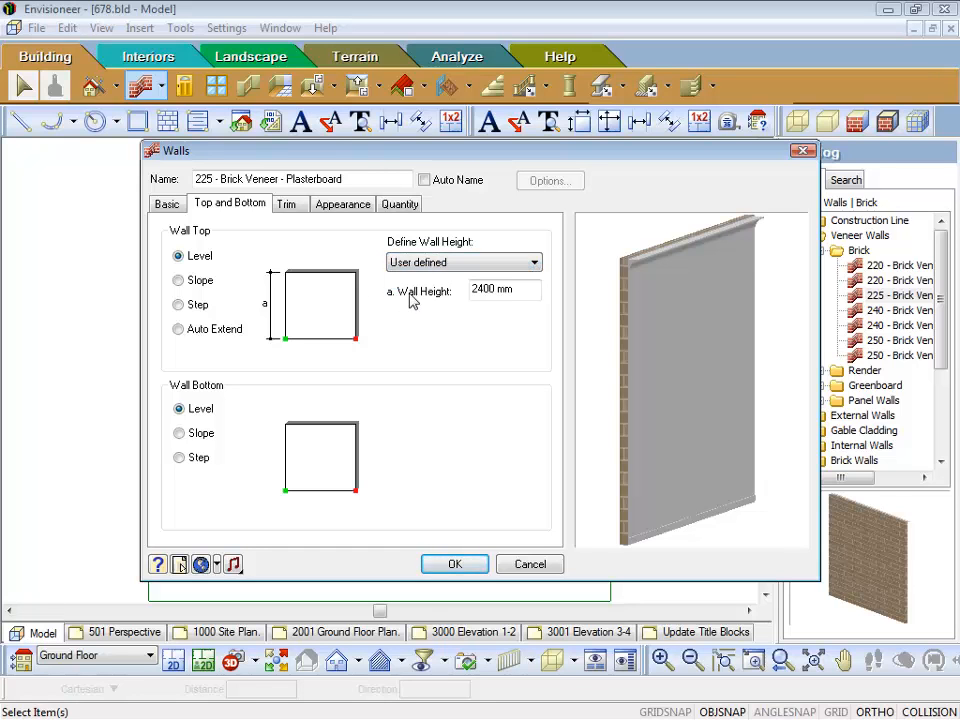
left_click_drag(540, 291, 332, 298)
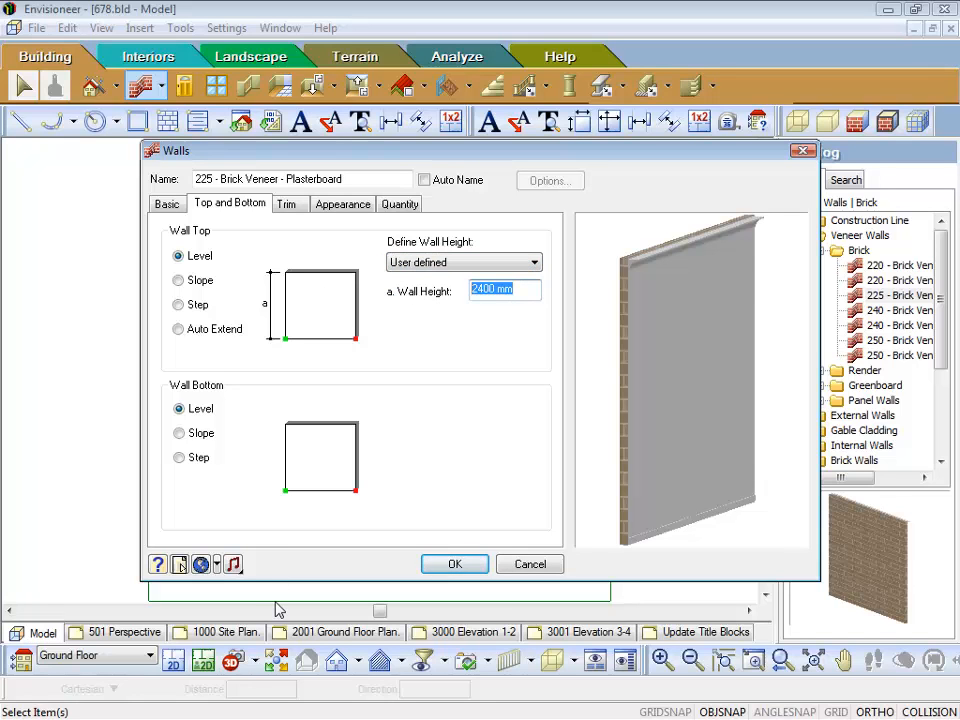
type("1000")
left_click(535, 265)
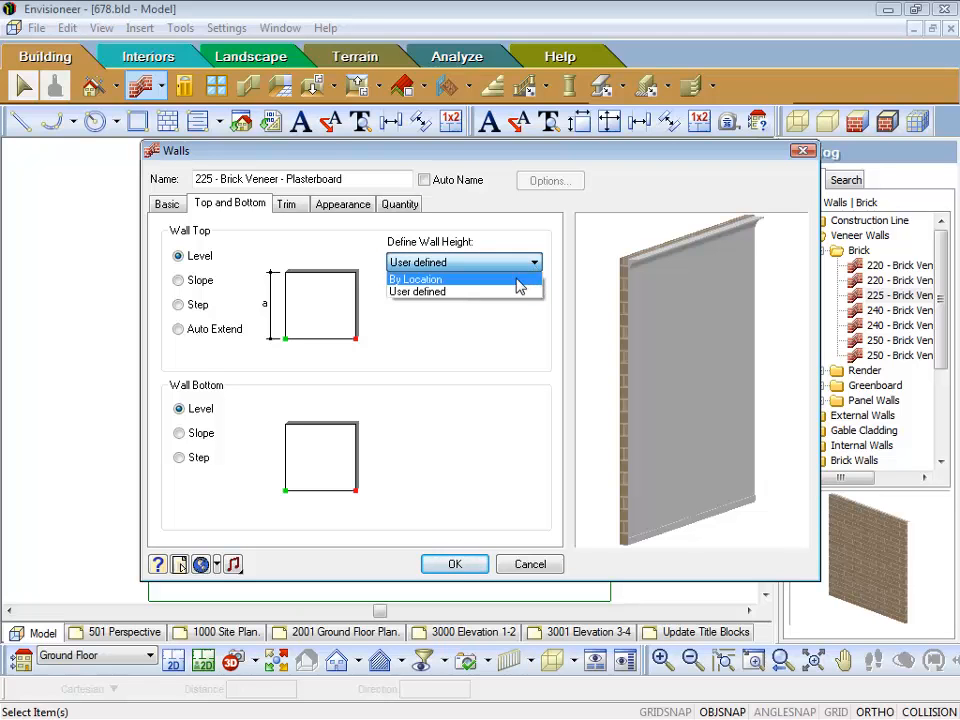
left_click(518, 280)
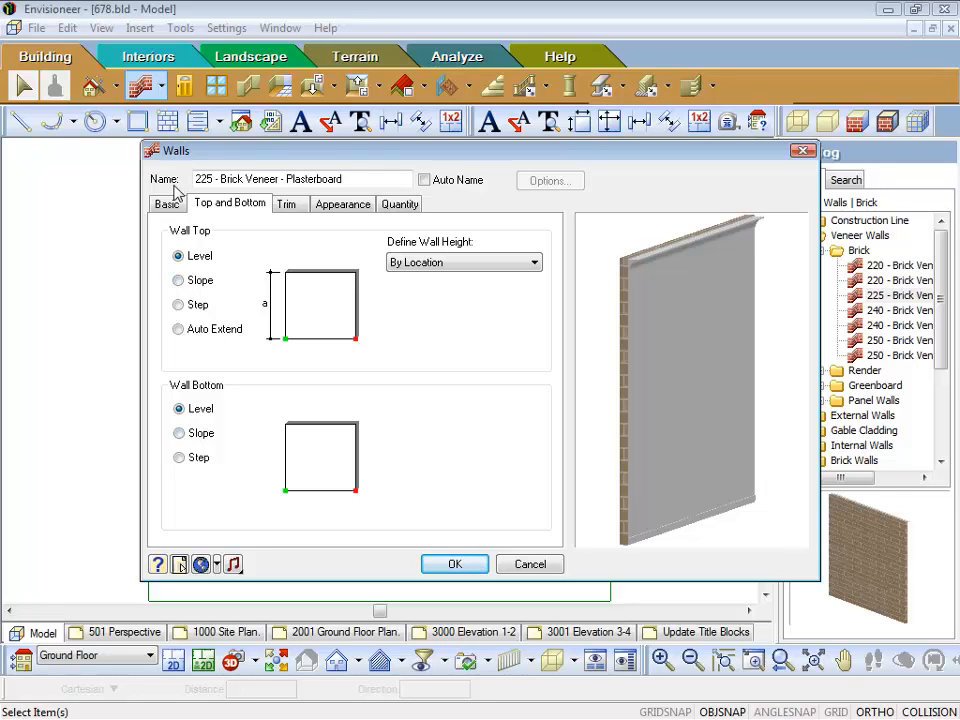
Step: Try the Slope option for both the wall top, with its start and stop points, and the wall bottom
left_click(179, 281)
left_click_drag(516, 259, 472, 256)
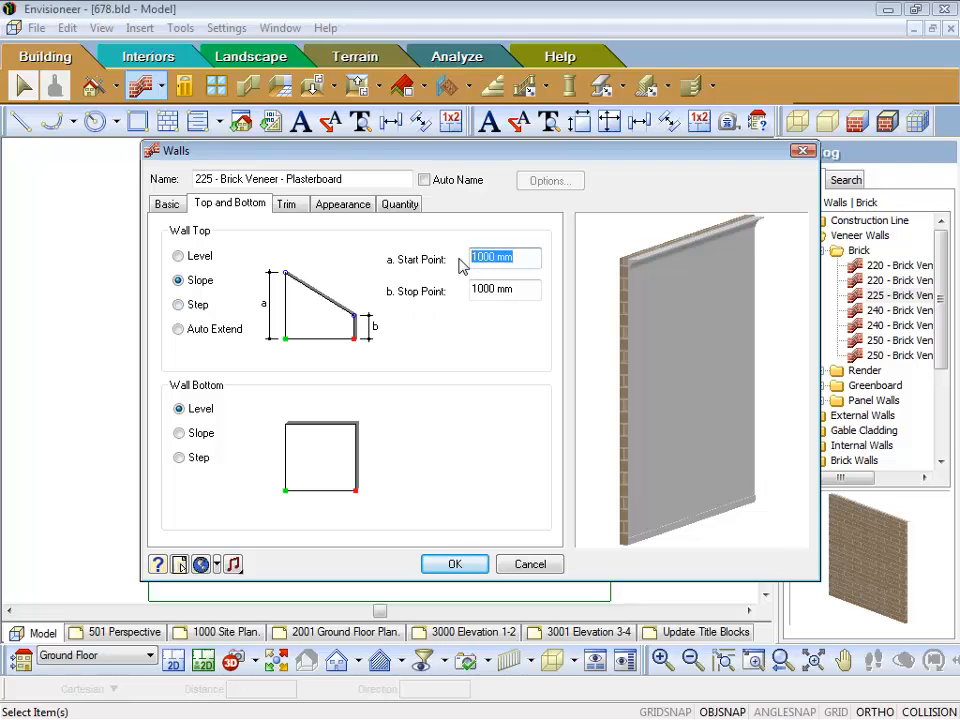
left_click_drag(522, 288, 472, 289)
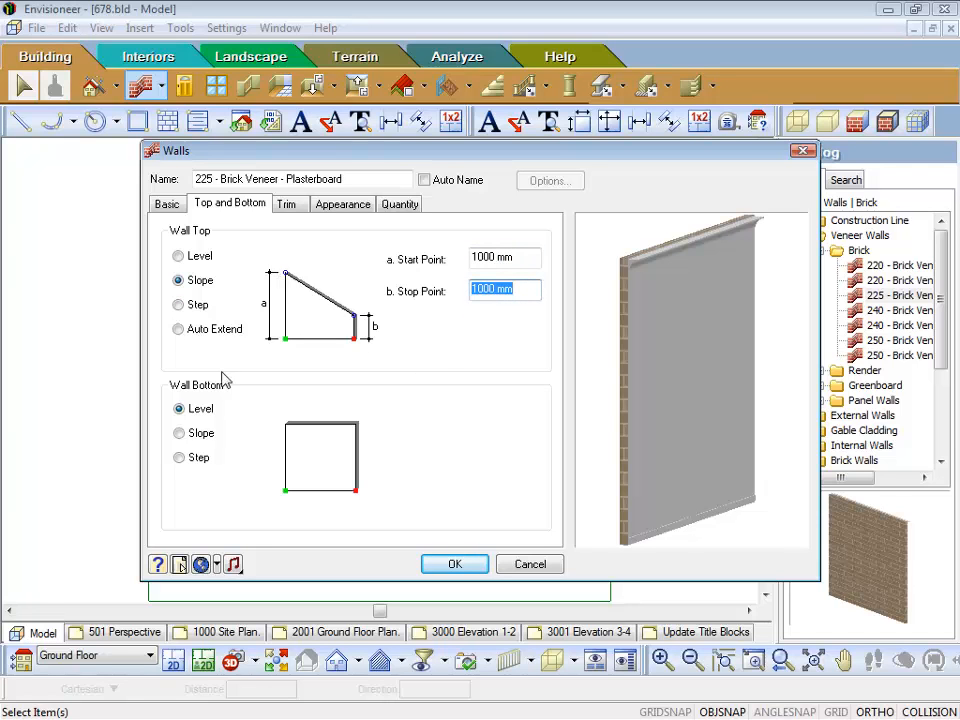
left_click(180, 436)
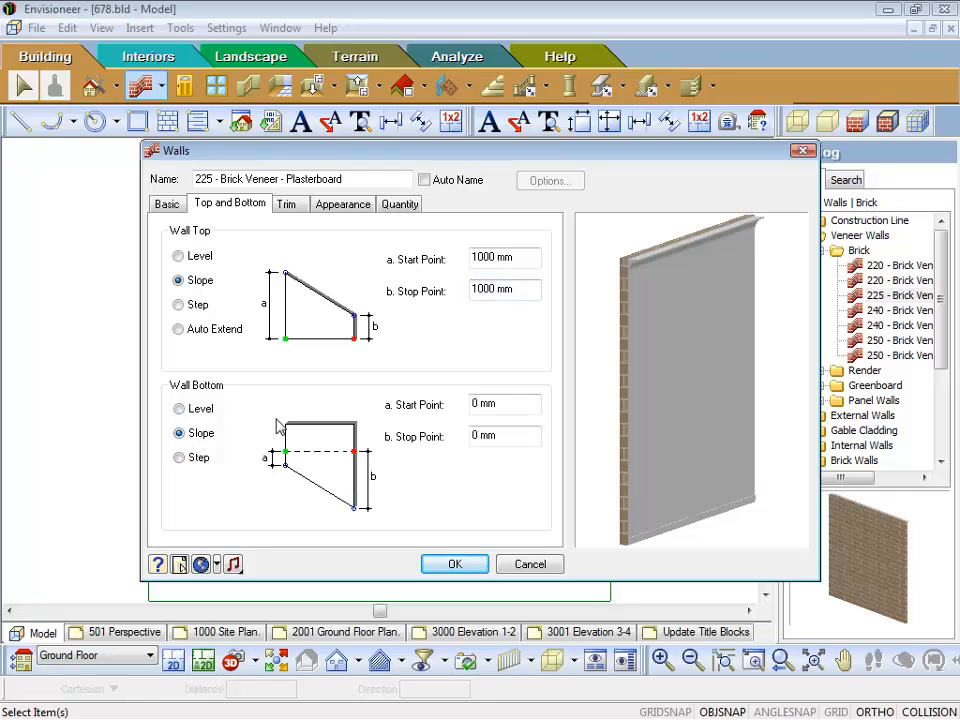
Step: Try the Step option for the wall top and bottom, and return the wall bottom to Level
left_click(200, 306)
left_click(200, 459)
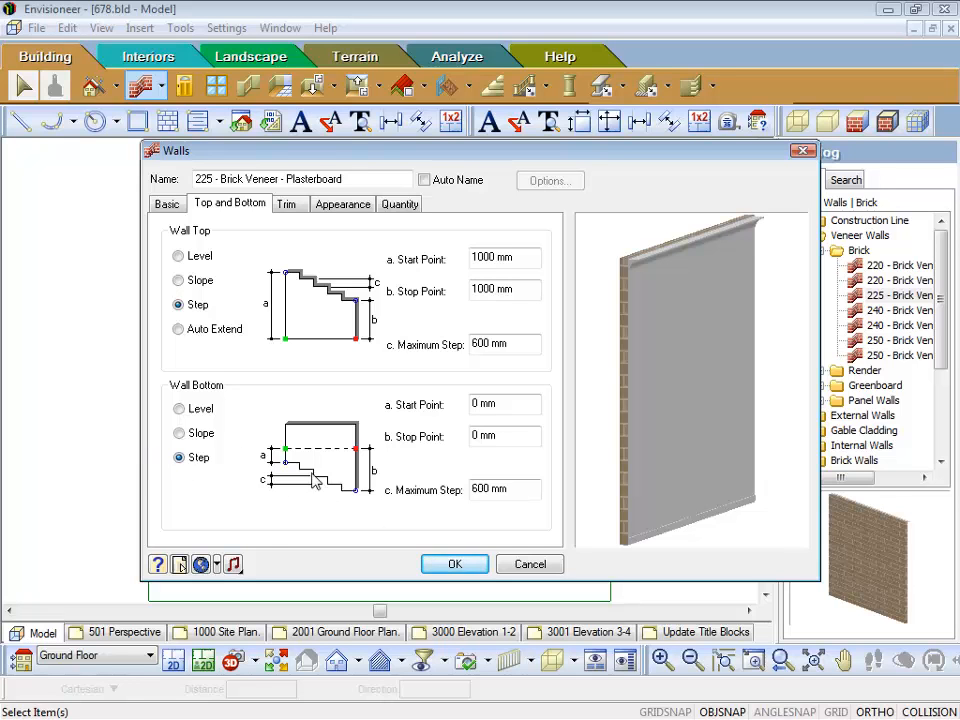
left_click(179, 433)
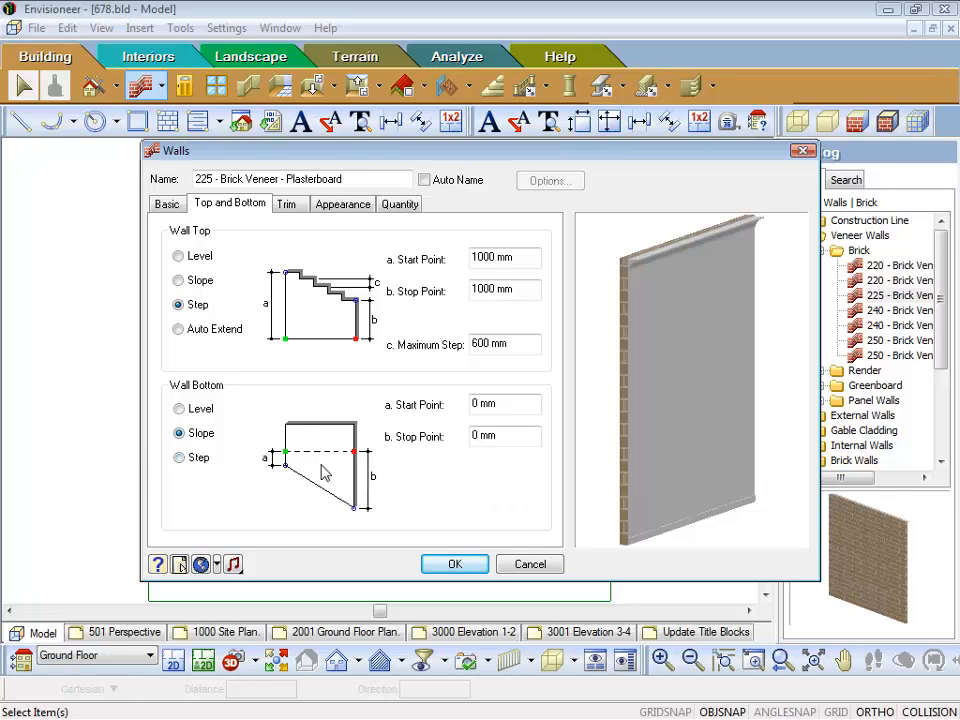
left_click(180, 410)
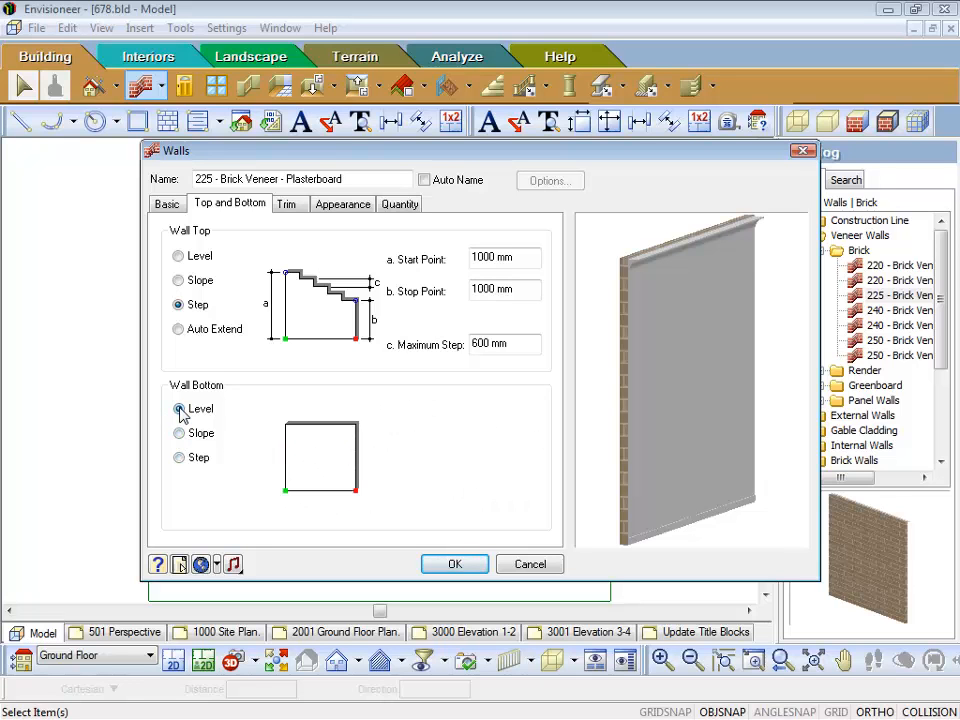
Step: Try Auto Extend for the wall top with exterior wall tops extended to the roof
left_click(179, 329)
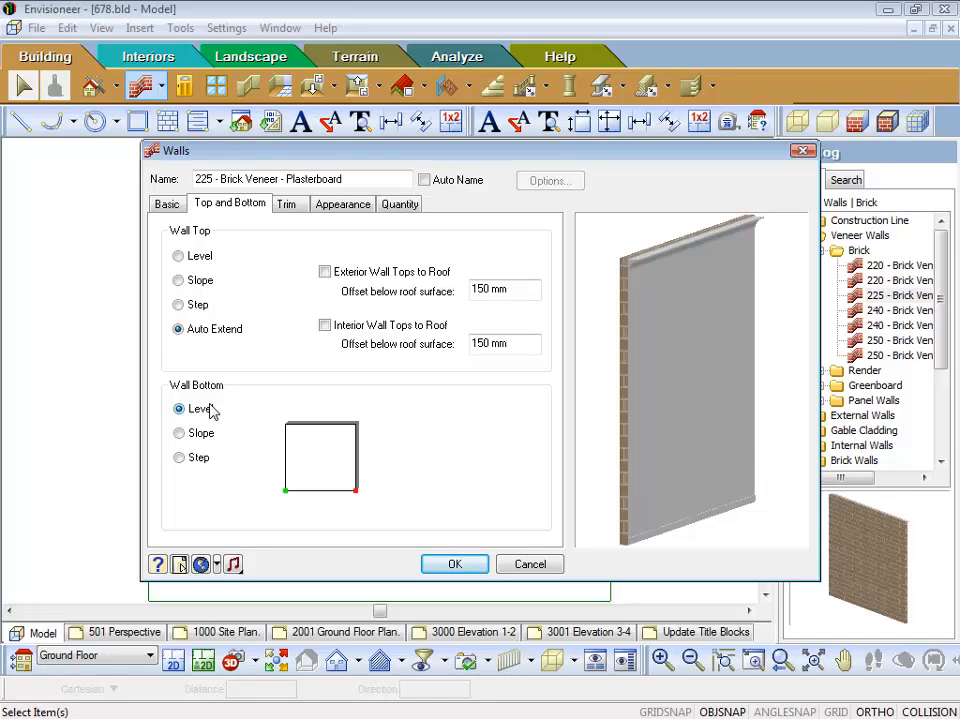
left_click(325, 272)
left_click(180, 255)
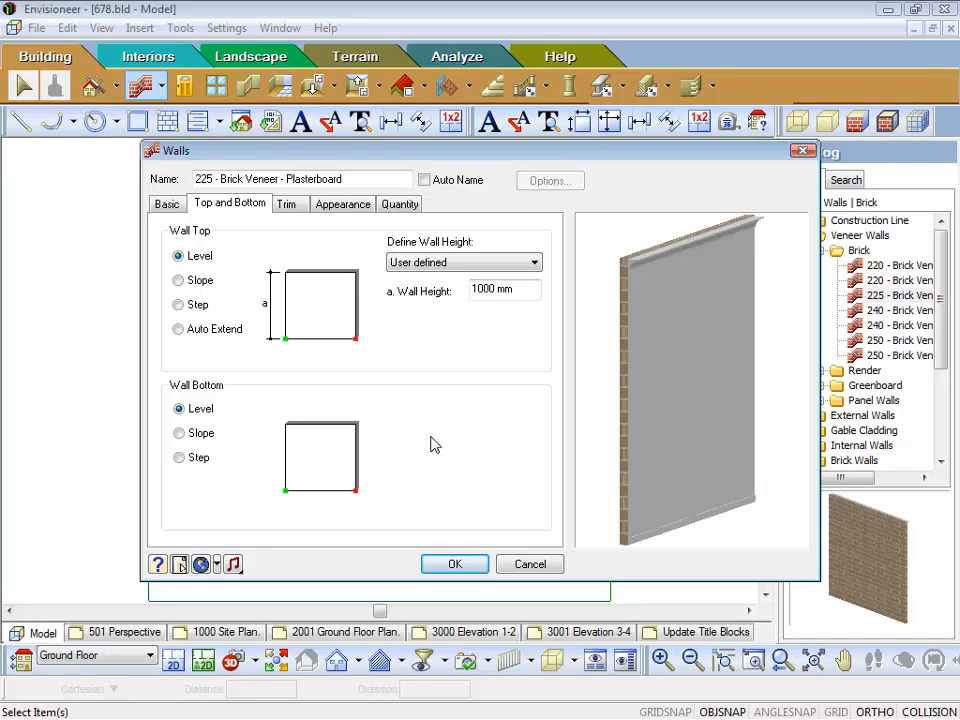
left_click(179, 330)
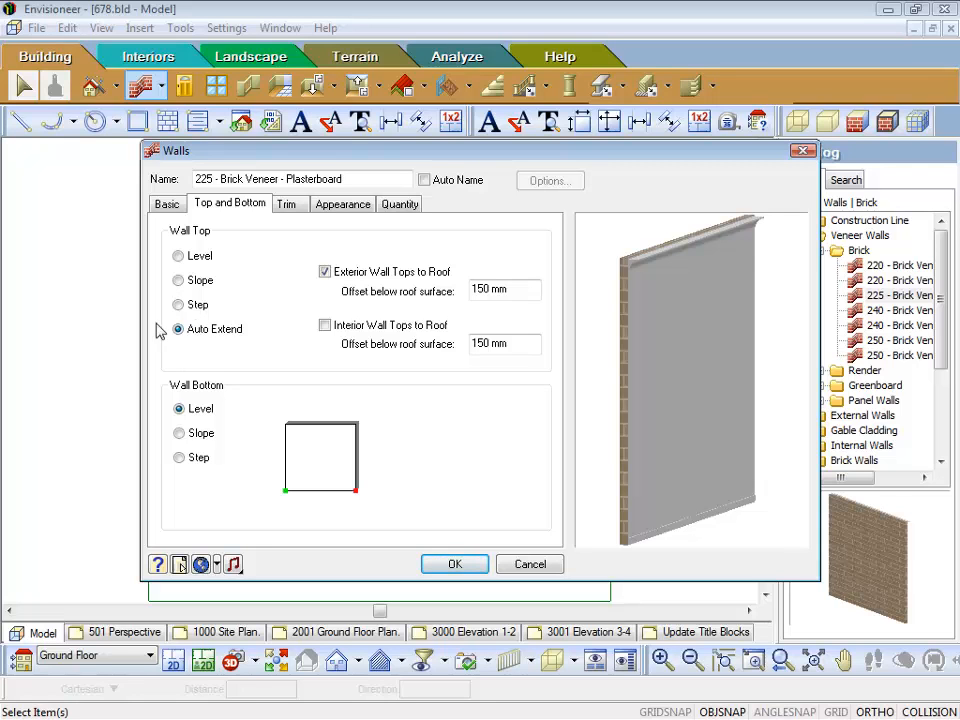
Step: Set the wall top to Level with its height defined By Location
left_click(178, 257)
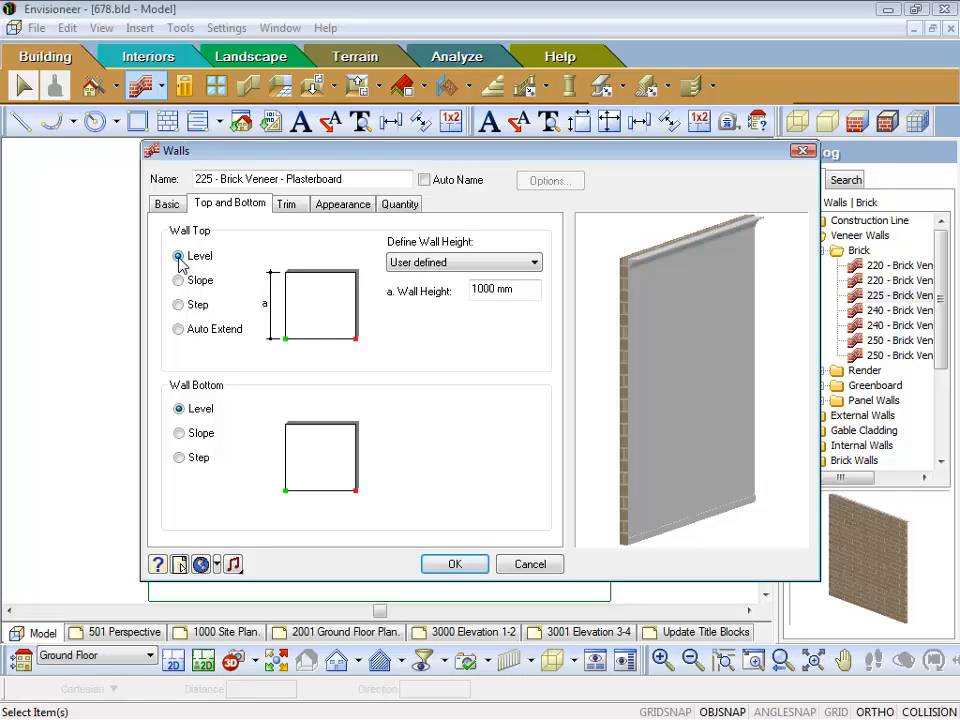
left_click(490, 263)
left_click(490, 276)
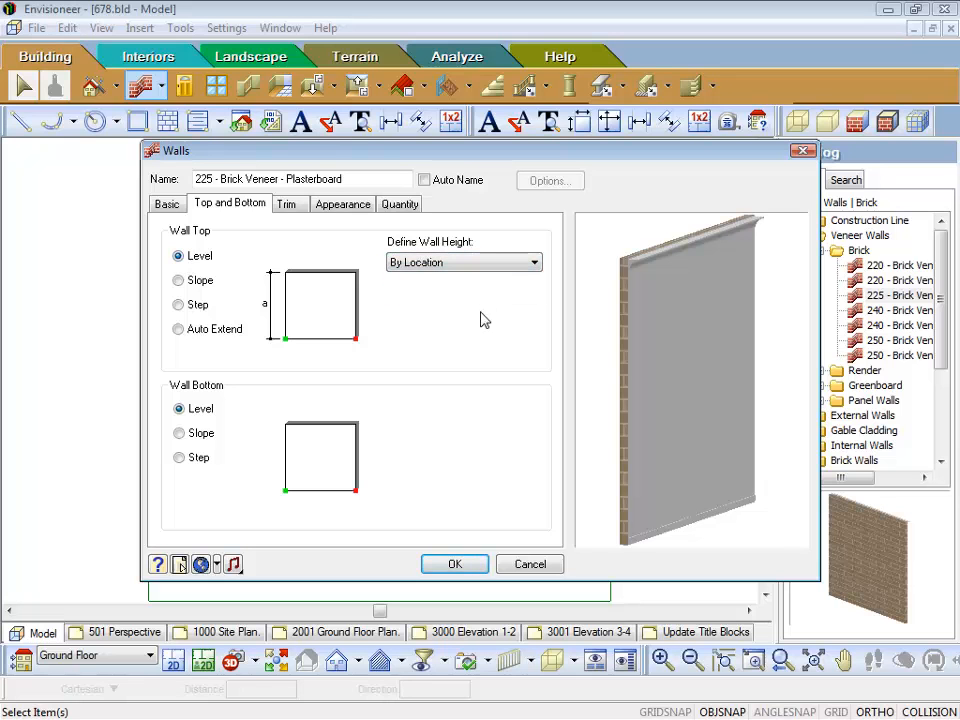
Step: Assign the 90mm Cornice from the trim catalog as the crown of the left interior surface
left_click(287, 205)
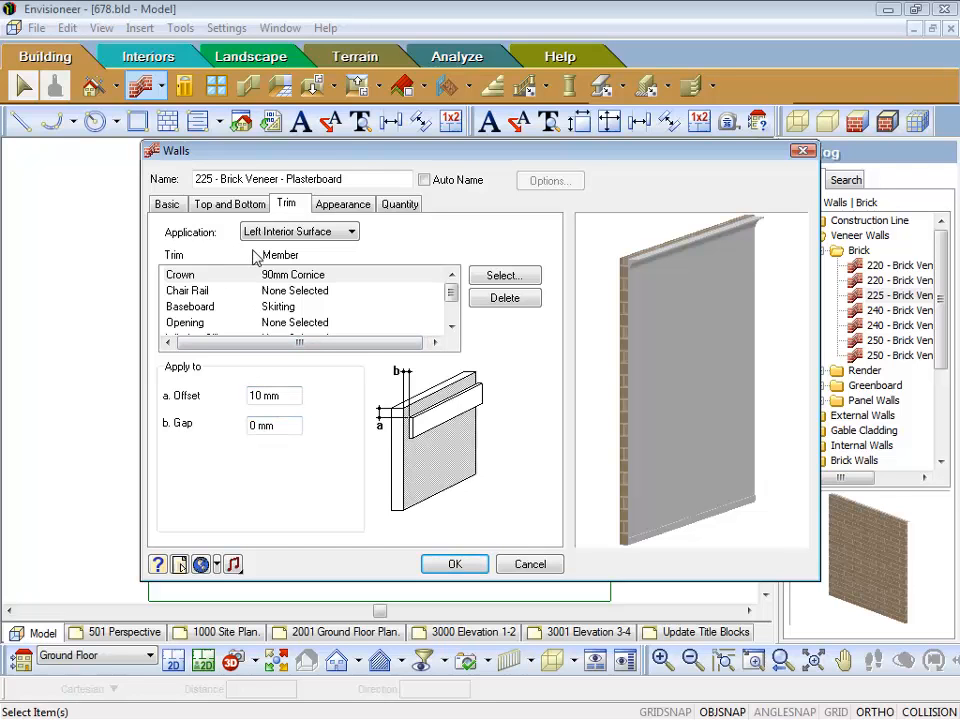
left_click(354, 236)
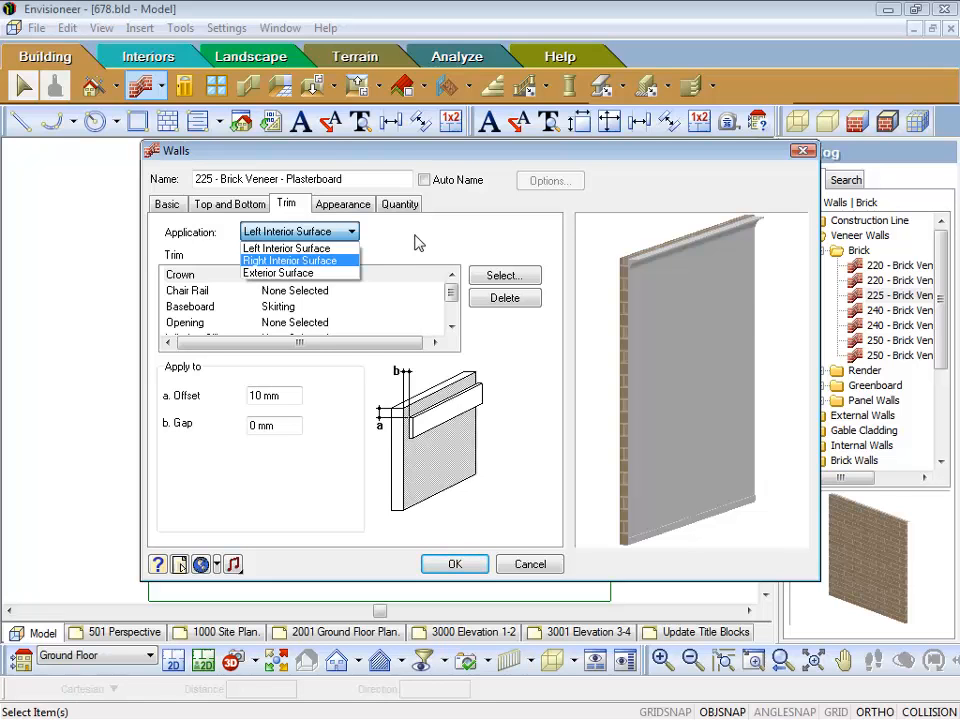
left_click(333, 250)
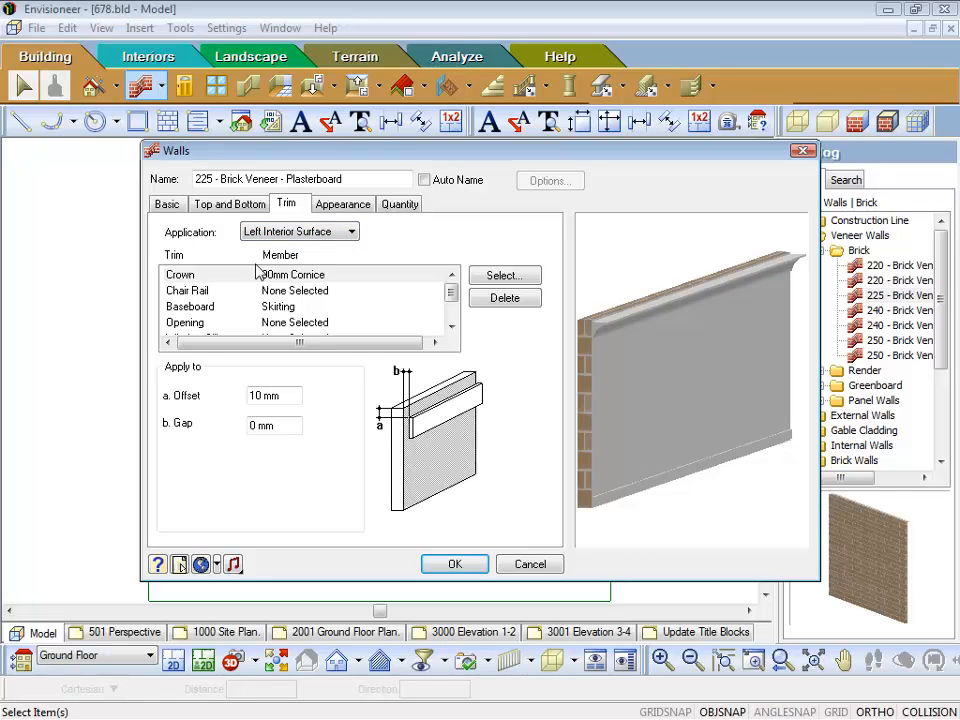
left_click(186, 279)
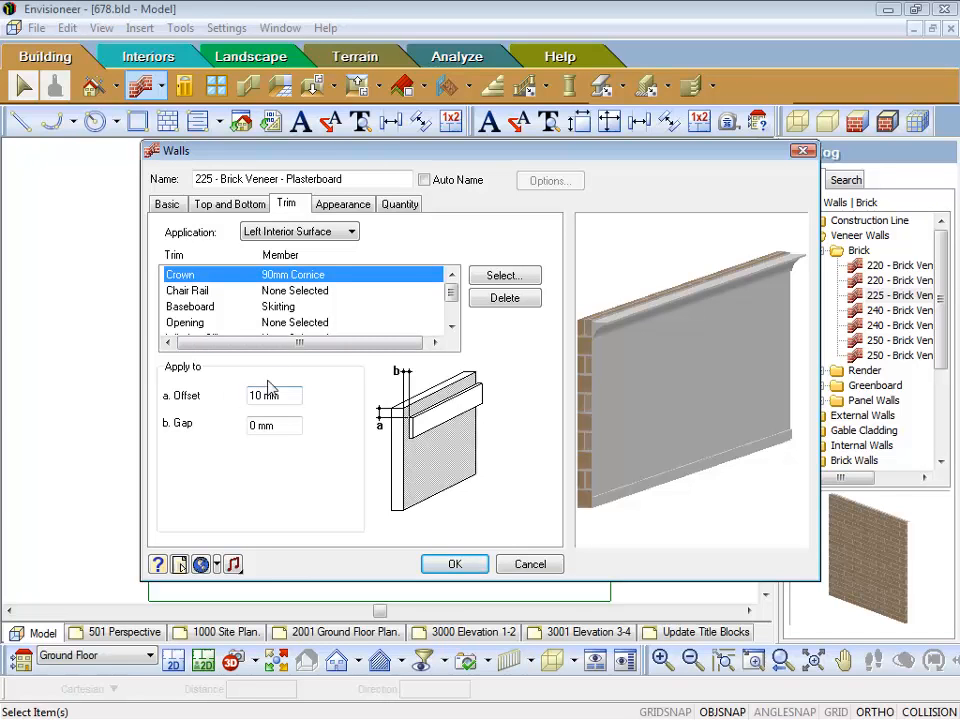
left_click(503, 278)
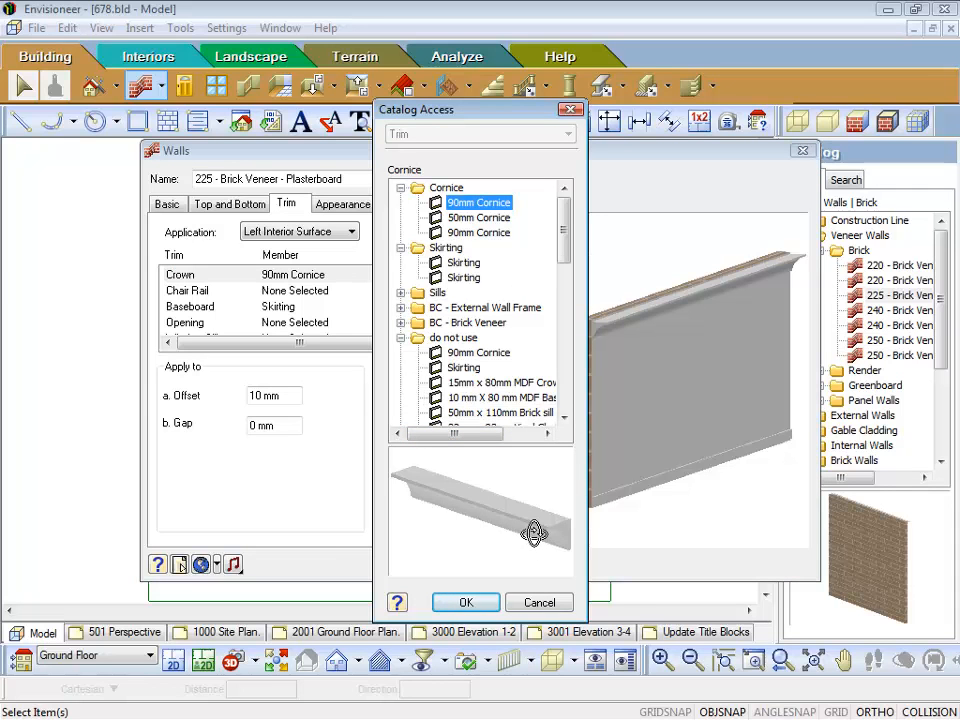
left_click_drag(534, 533, 481, 519)
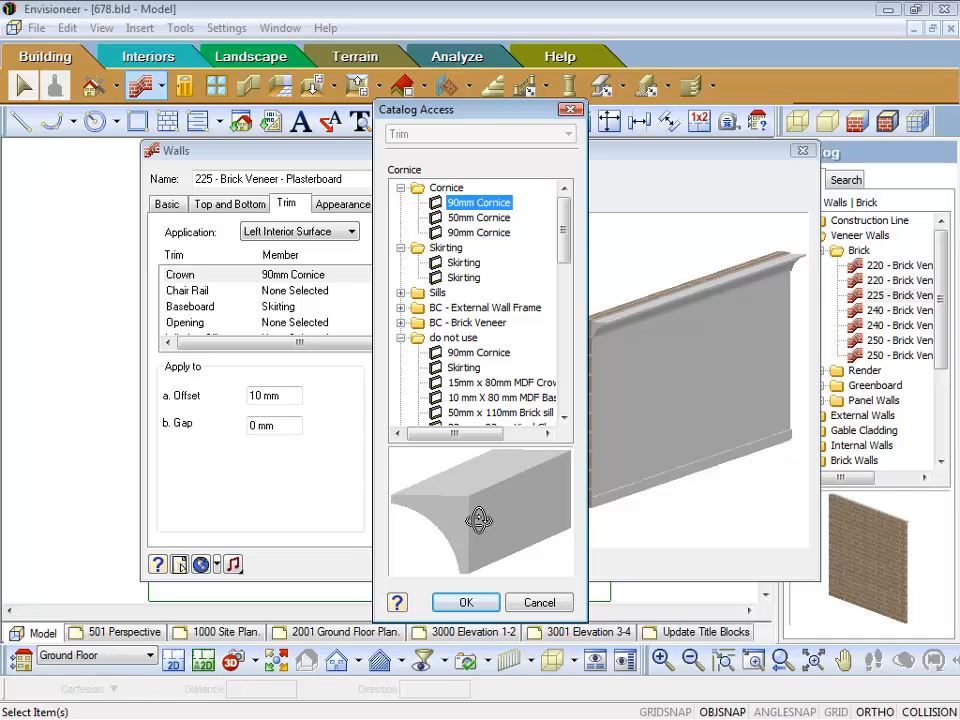
left_click(466, 602)
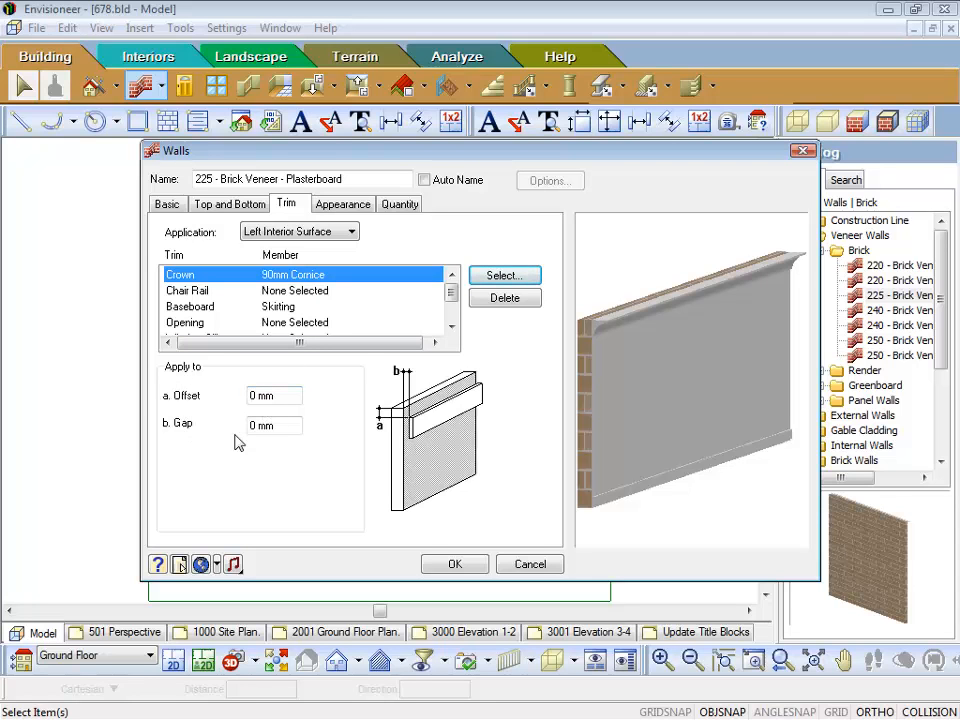
Step: Set the crown trim's offset to 10 mm and select the left interior surface's baseboard trim
left_click(292, 396)
type("10")
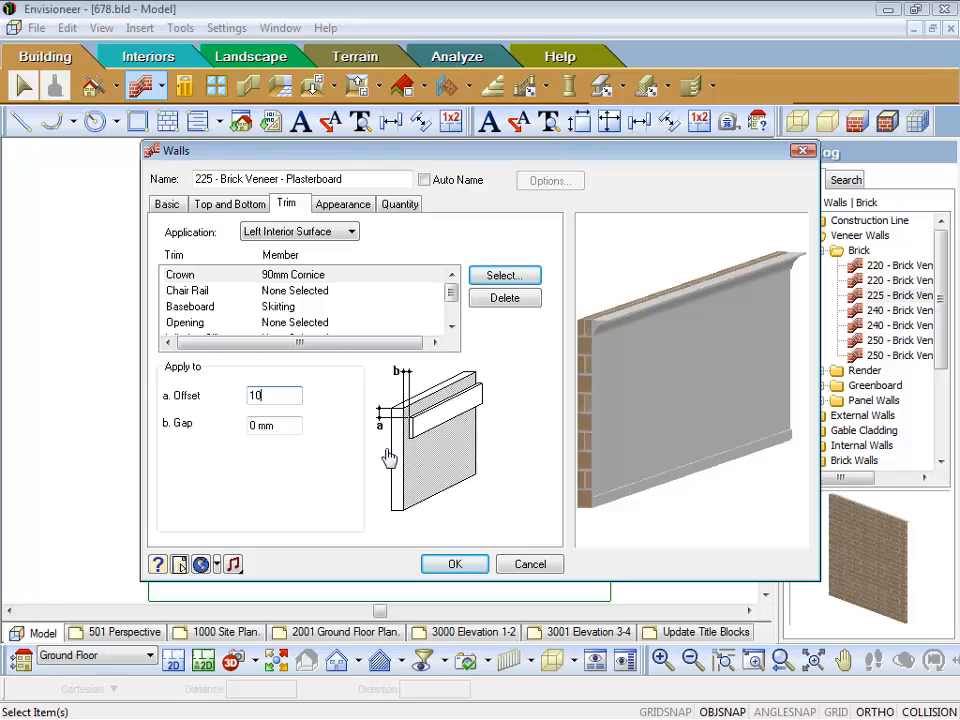
left_click(288, 425)
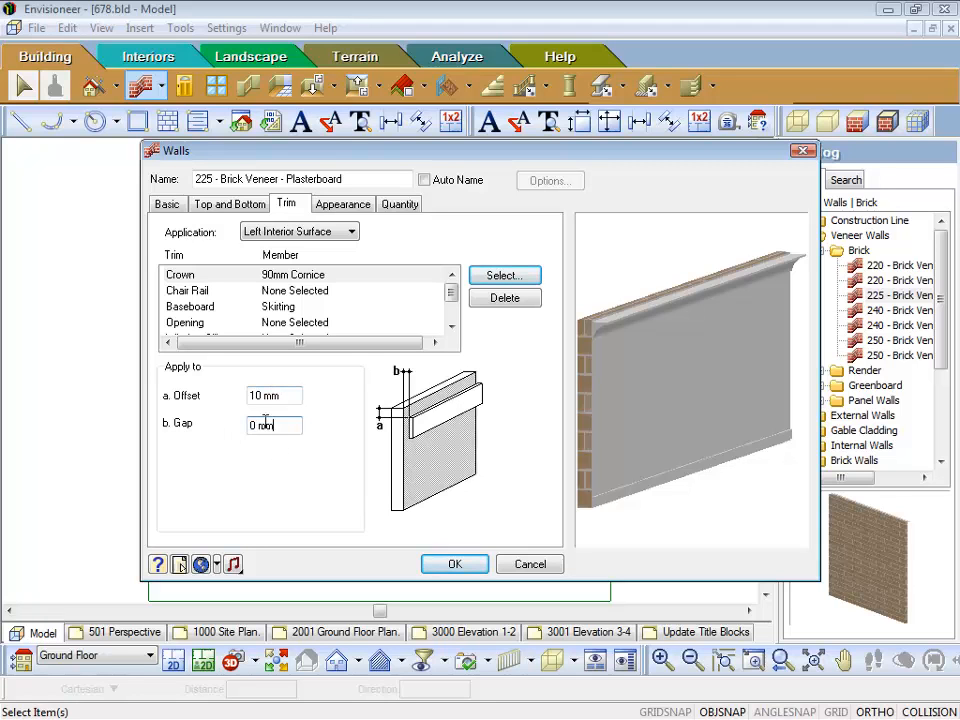
double_click(289, 424)
left_click(191, 310)
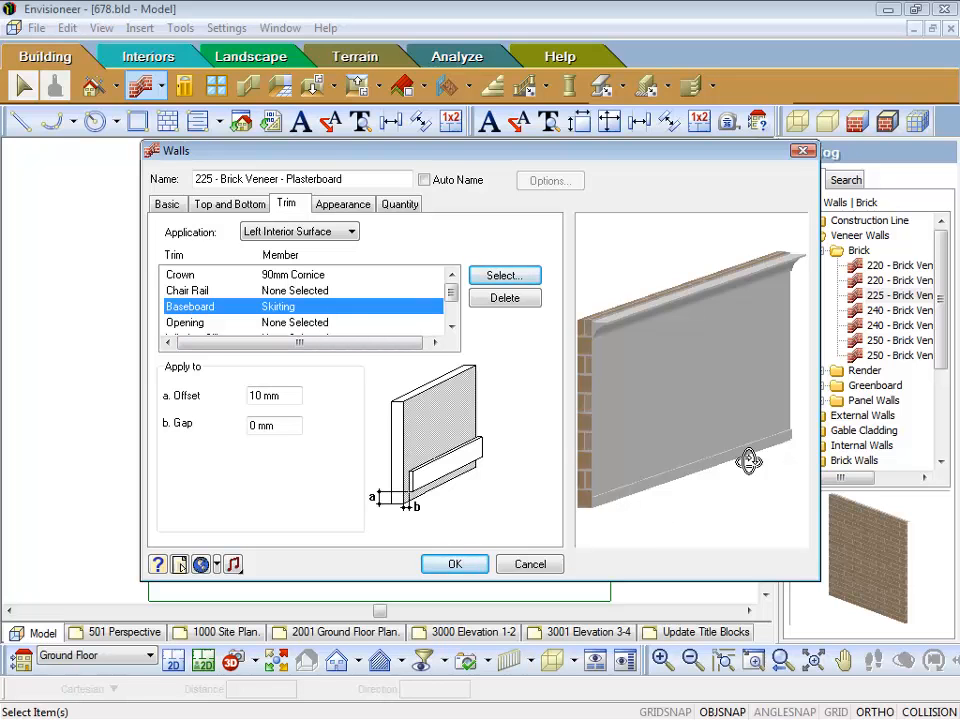
Step: Assign Skirting from the trim catalog as the left interior surface's baseboard and set its offset to 0 mm
left_click(504, 277)
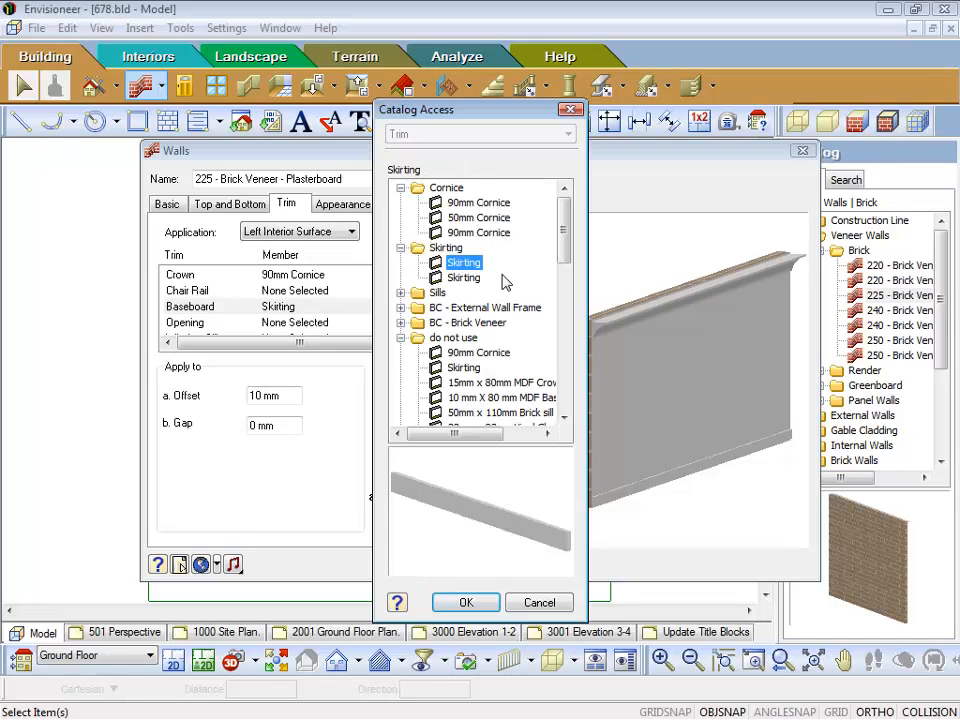
left_click(465, 603)
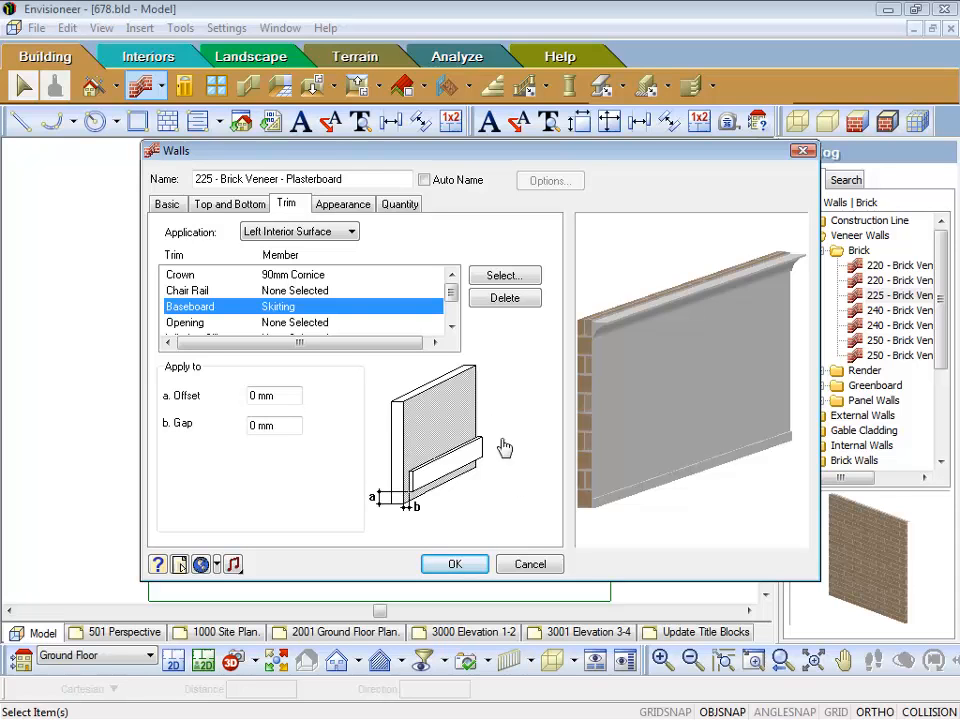
Step: Review the trim assignments of the right interior surface and the exterior surface, checking both sides of the wall preview
left_click(351, 233)
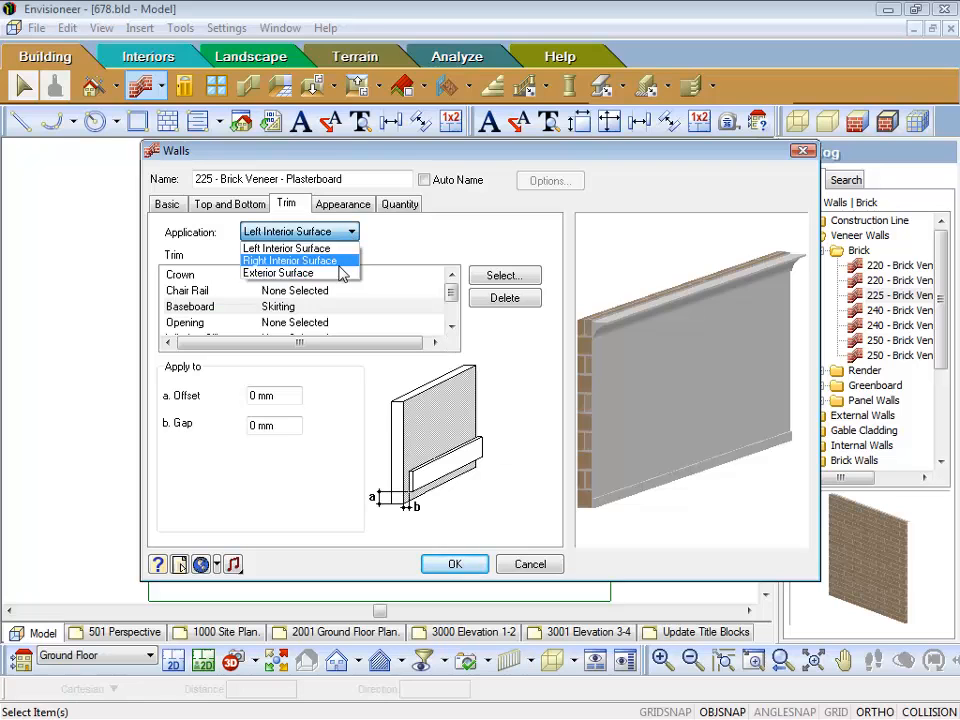
left_click(343, 260)
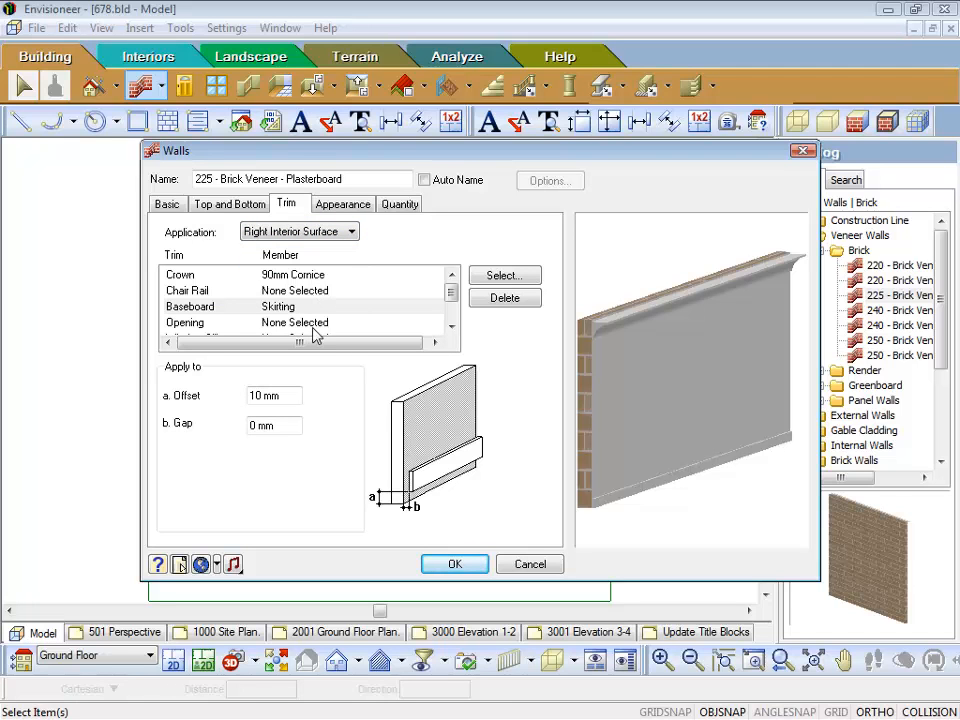
left_click(353, 233)
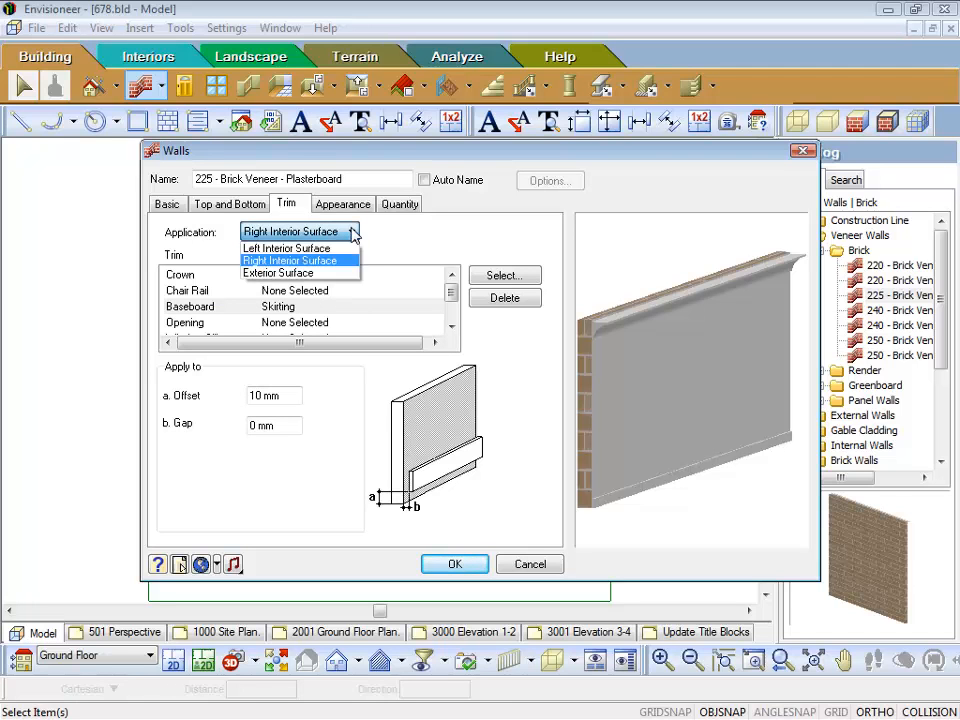
left_click(331, 273)
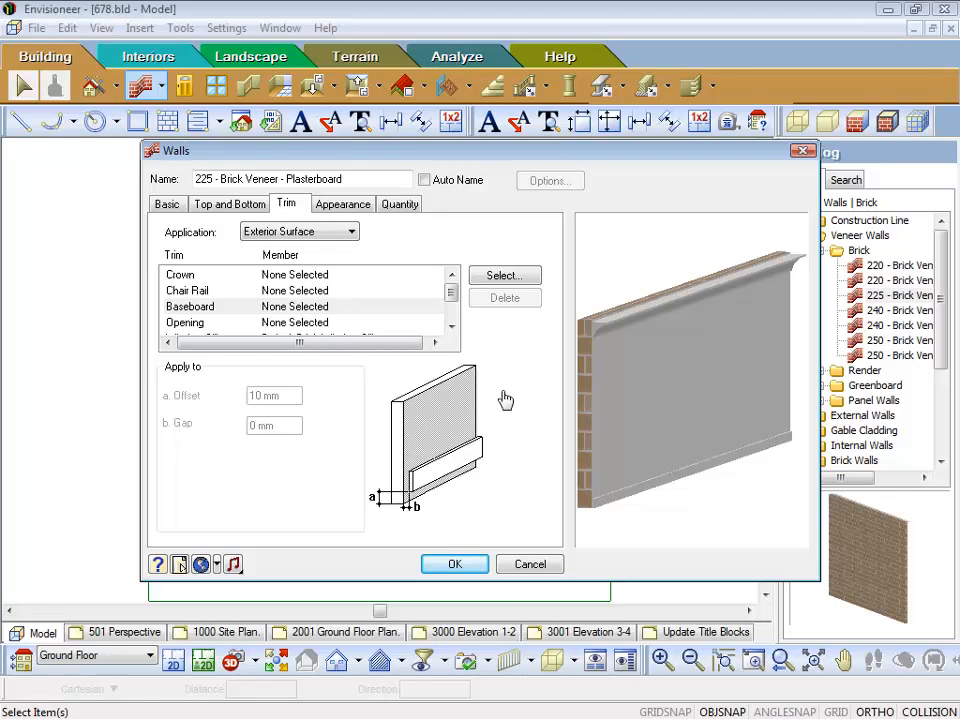
mouse_move(617, 343)
left_mouse_down()
mouse_move(626, 369)
mouse_move(655, 361)
mouse_move(628, 349)
left_mouse_up()
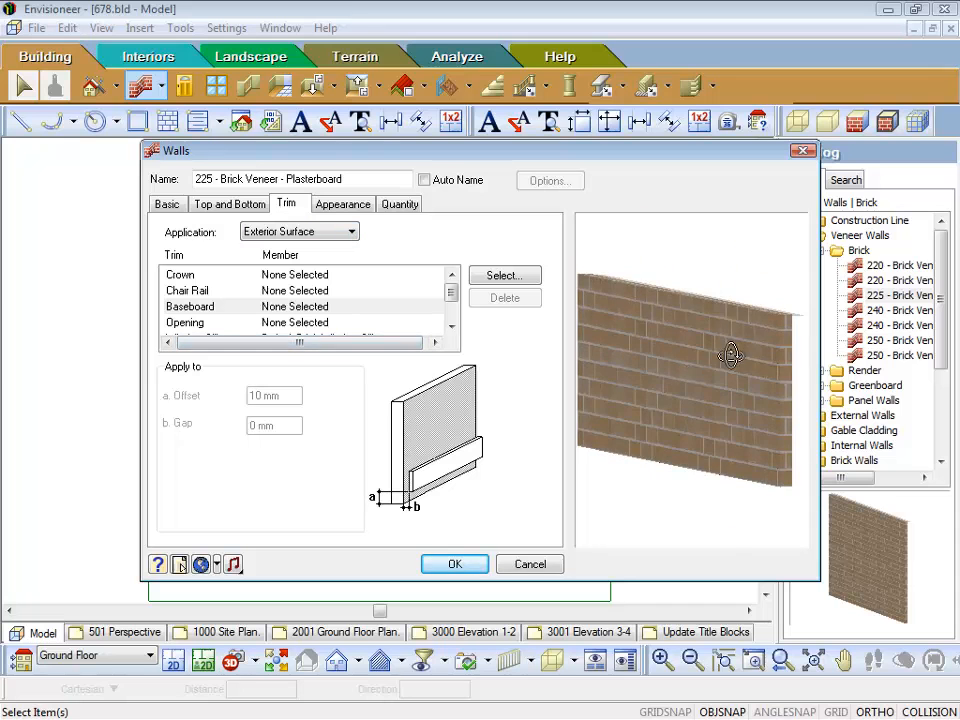
left_click_drag(754, 347, 729, 345)
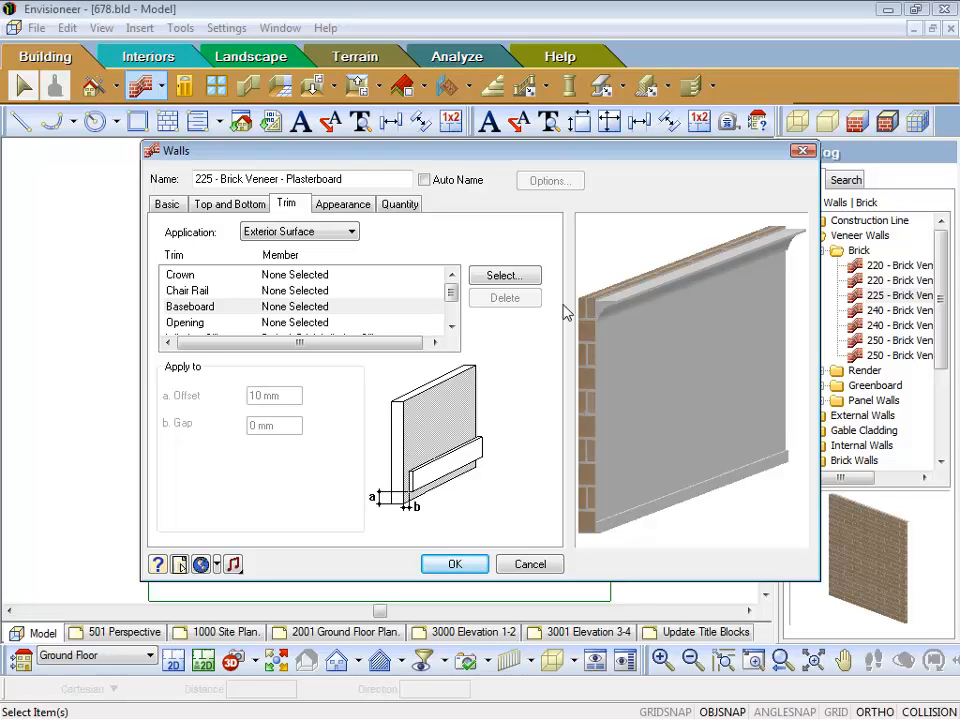
left_click(348, 232)
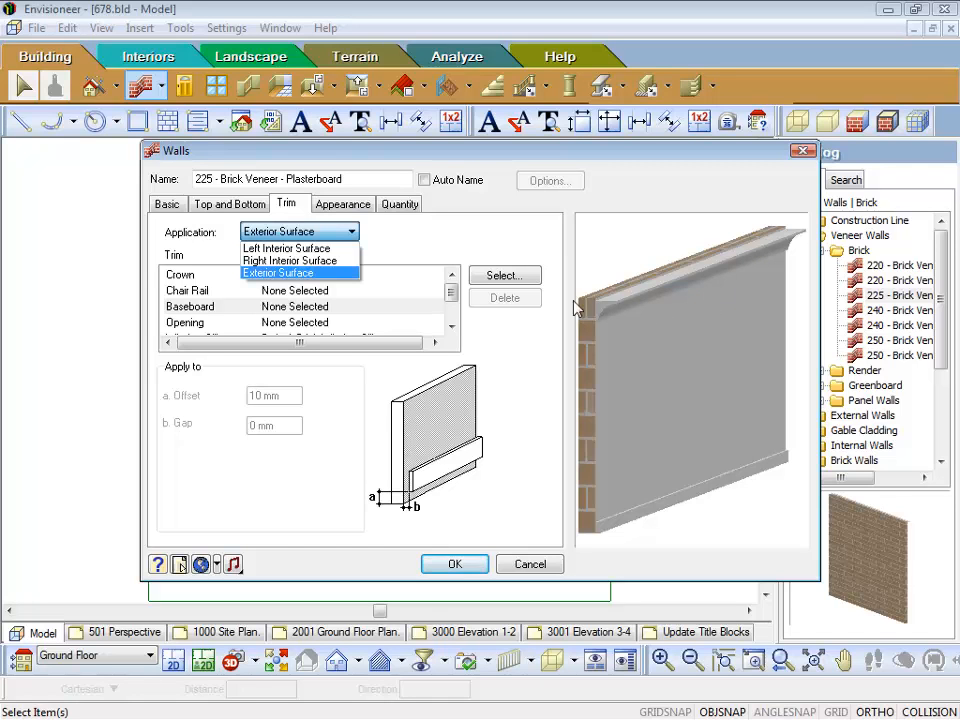
left_click(430, 248)
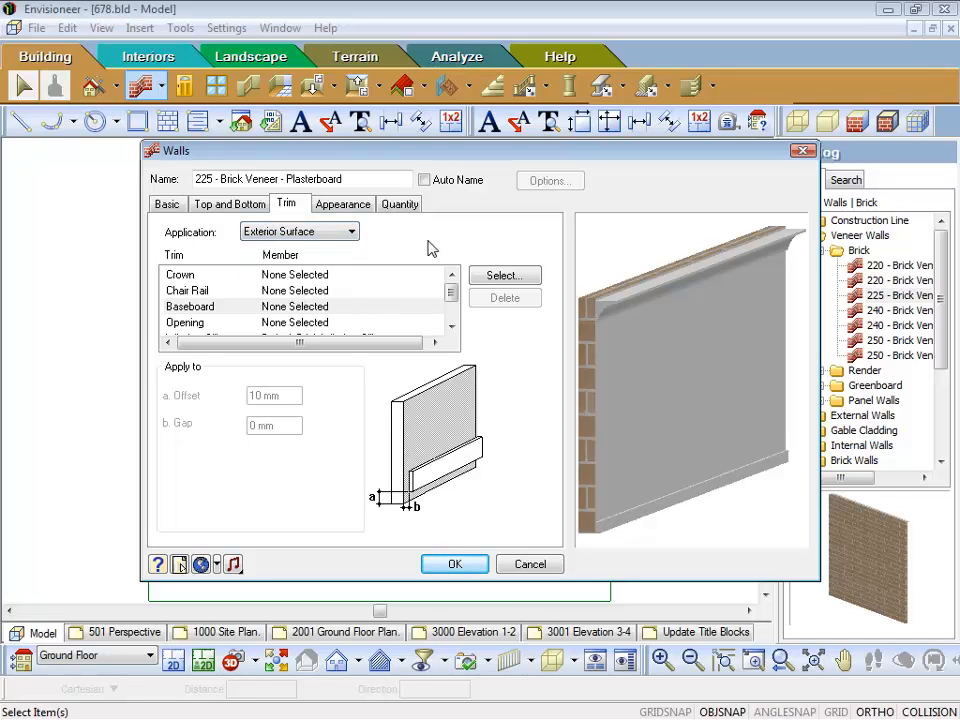
Step: Open the properties of the exterior surface's Brick material in the DC Default group and examine its texture and tile size
left_click(340, 205)
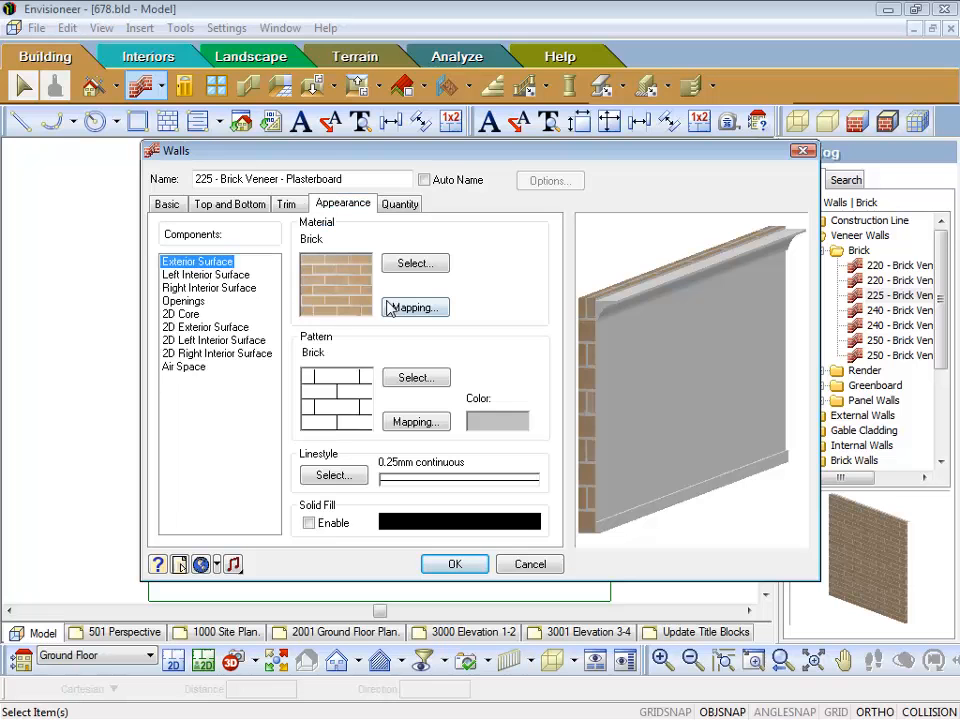
left_click_drag(601, 342, 654, 343)
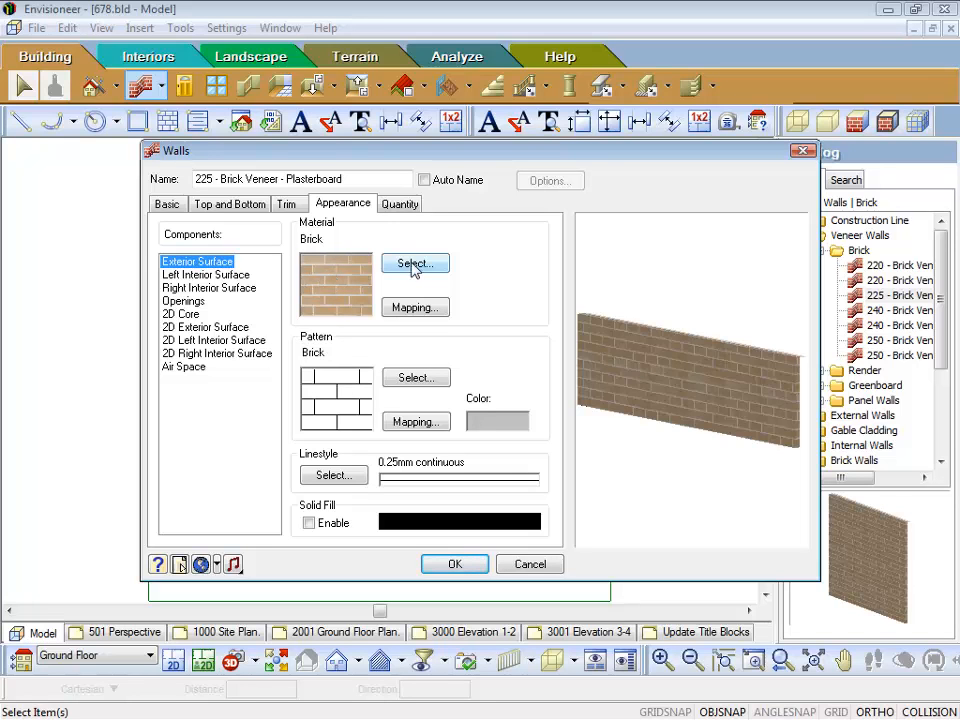
left_click(333, 286)
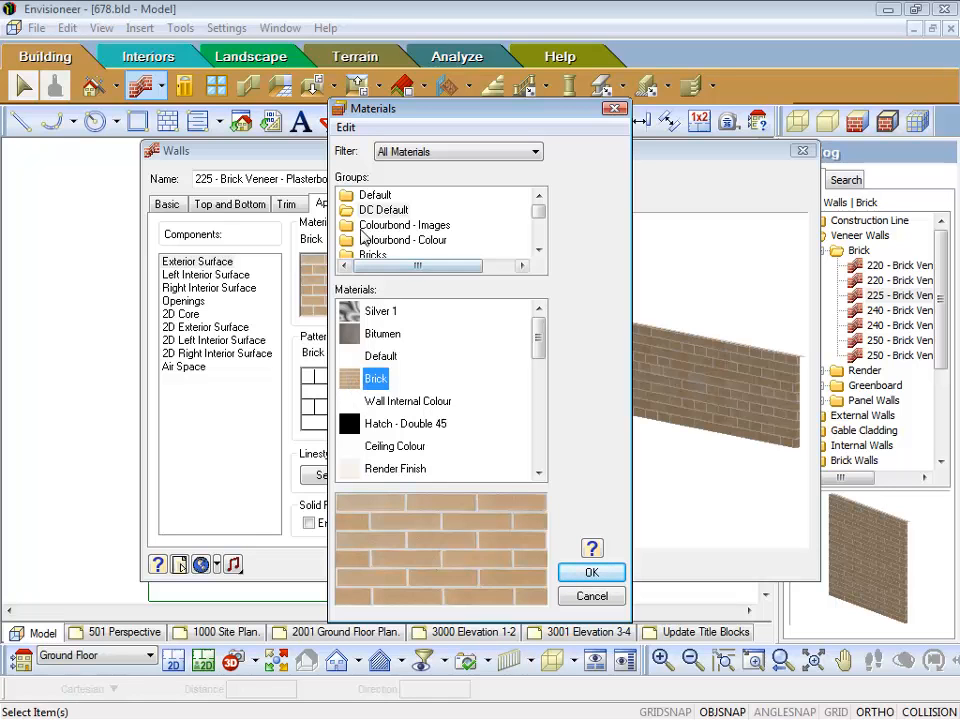
left_click(346, 212)
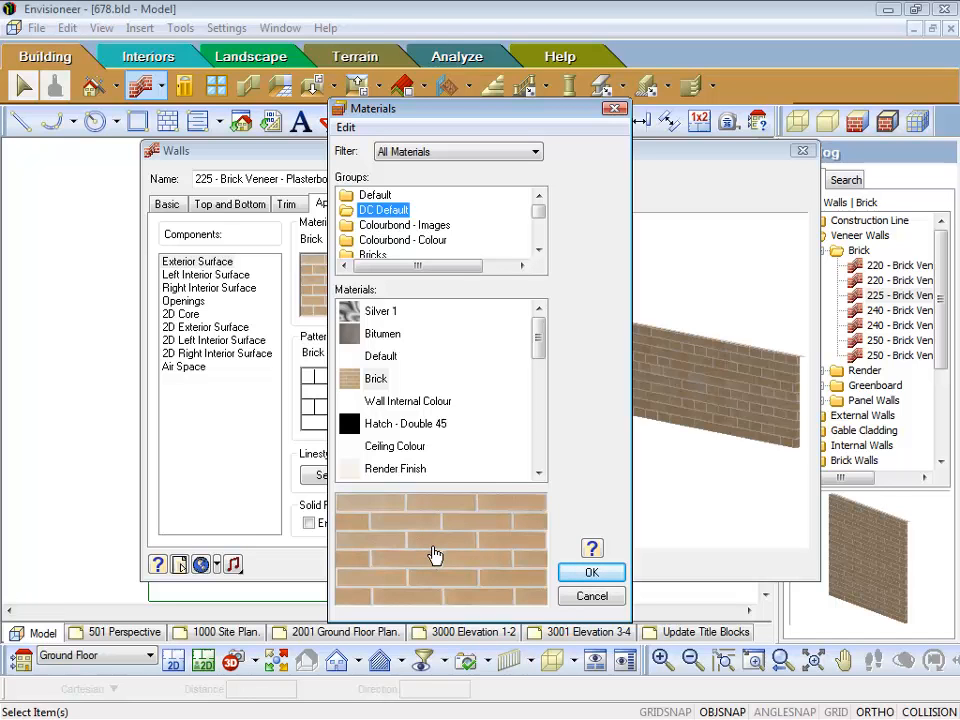
double_click(433, 553)
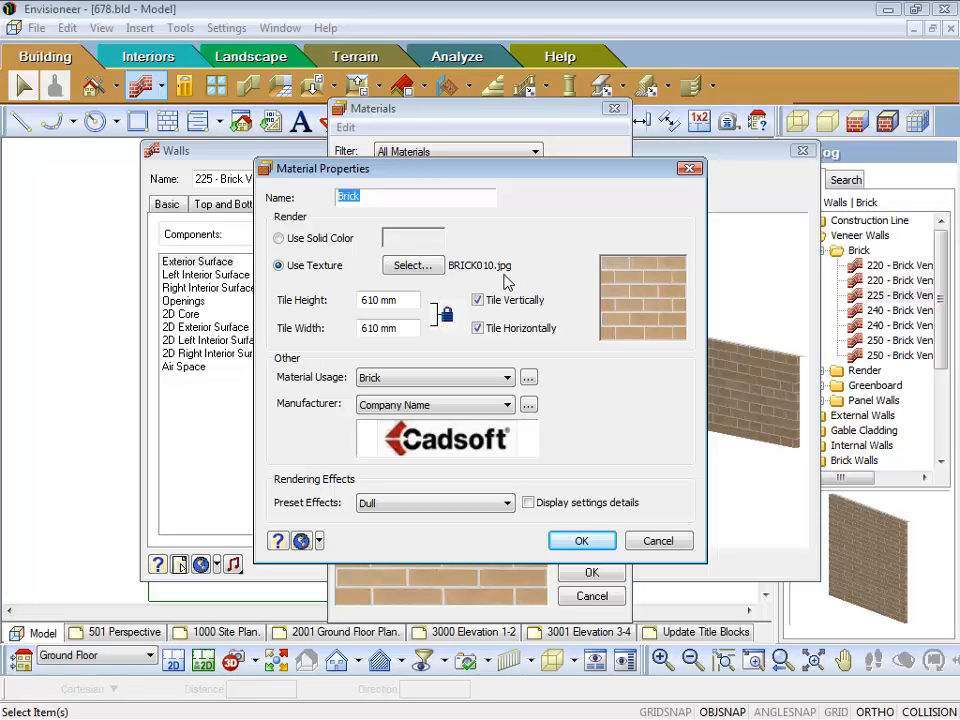
left_click(410, 300)
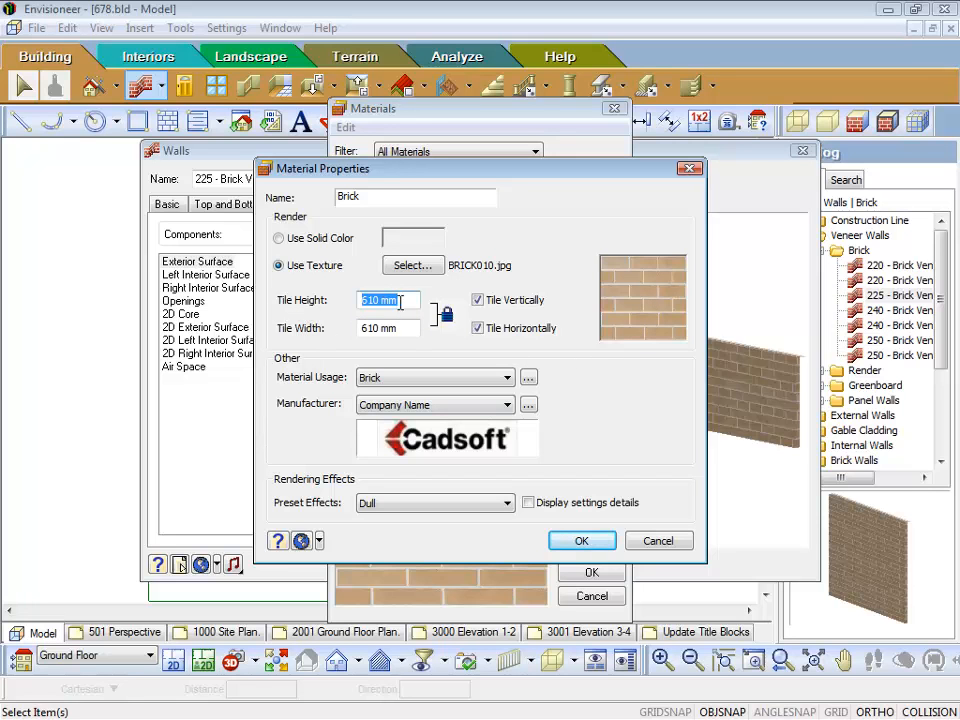
left_click_drag(422, 182, 328, 83)
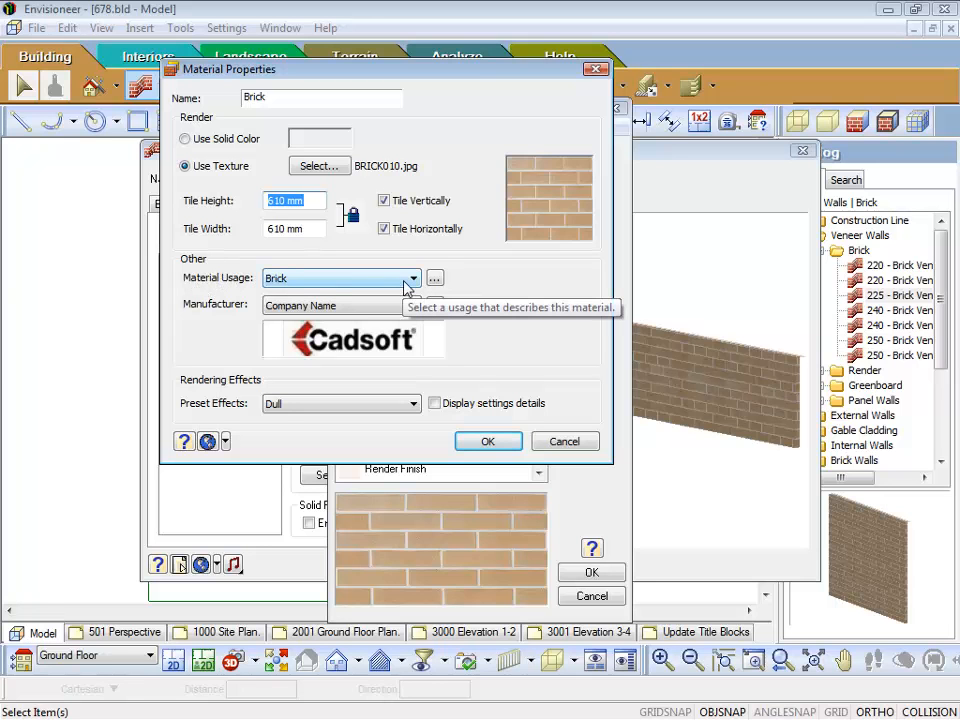
Step: Review the Brick material's usage list and preset rendering effects, and leave the material settings without saving
left_click(437, 280)
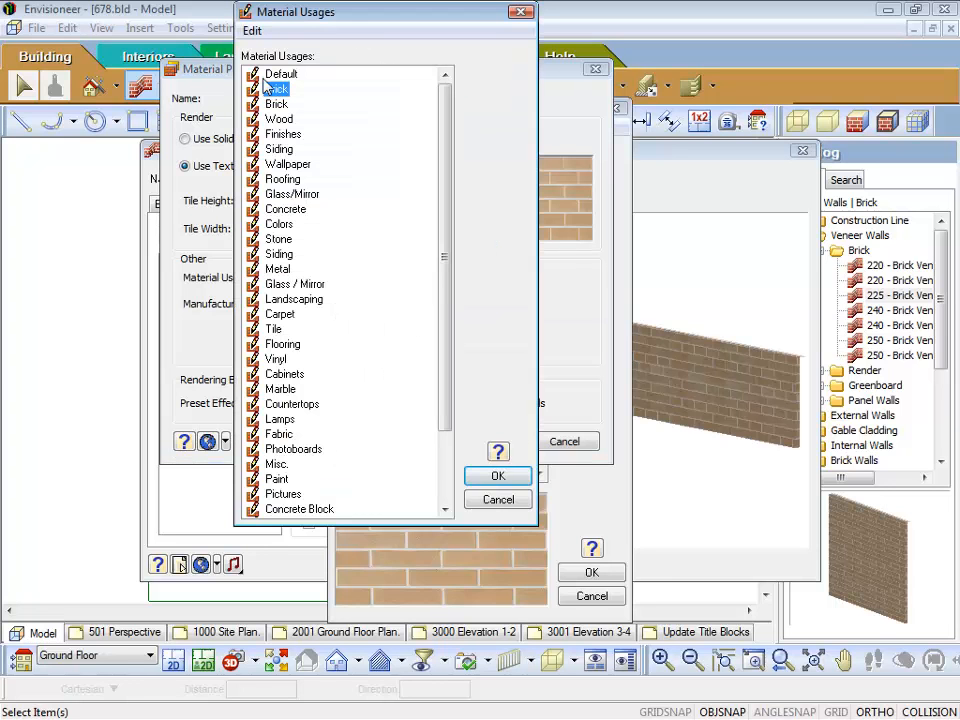
left_click(498, 500)
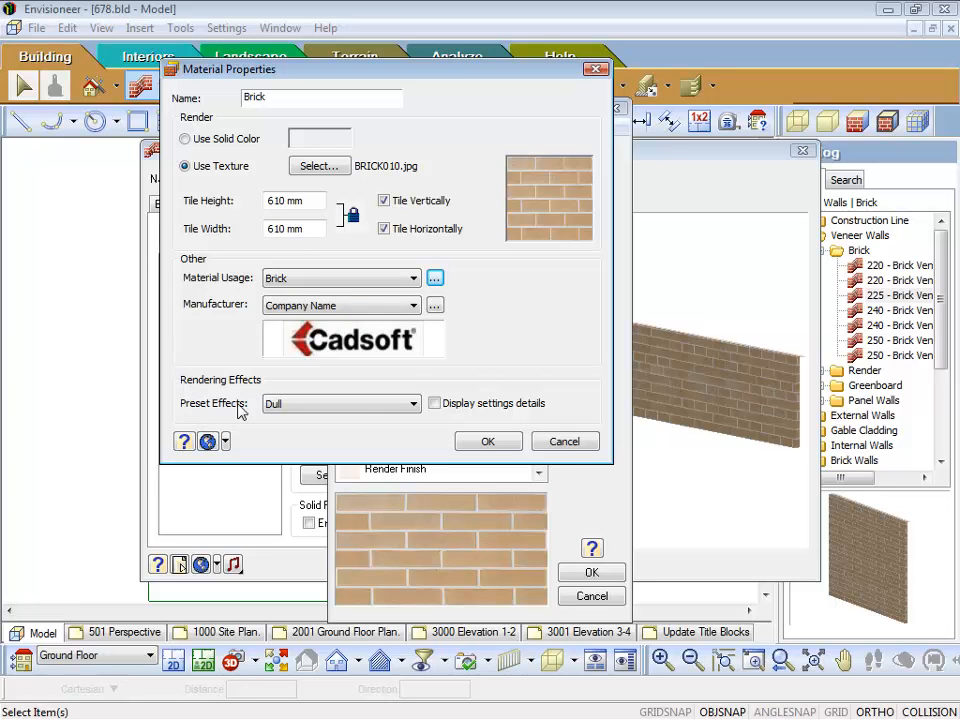
left_click(413, 403)
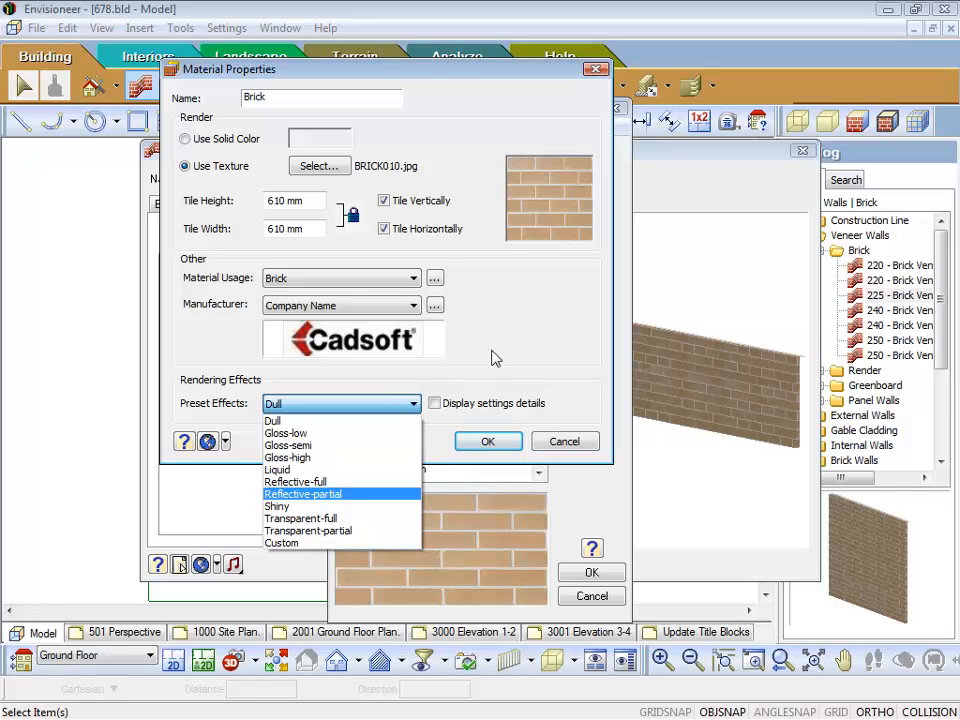
key("Up")
key("Up")
key("Up")
key("Up")
key("Up")
key("Up")
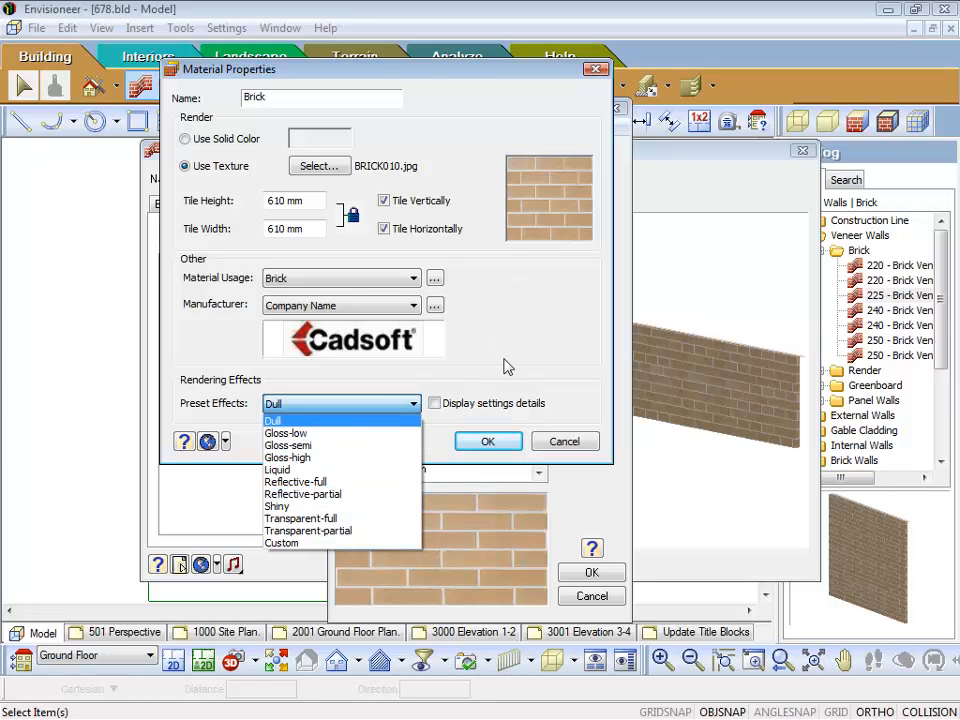
left_click(562, 443)
left_click(565, 442)
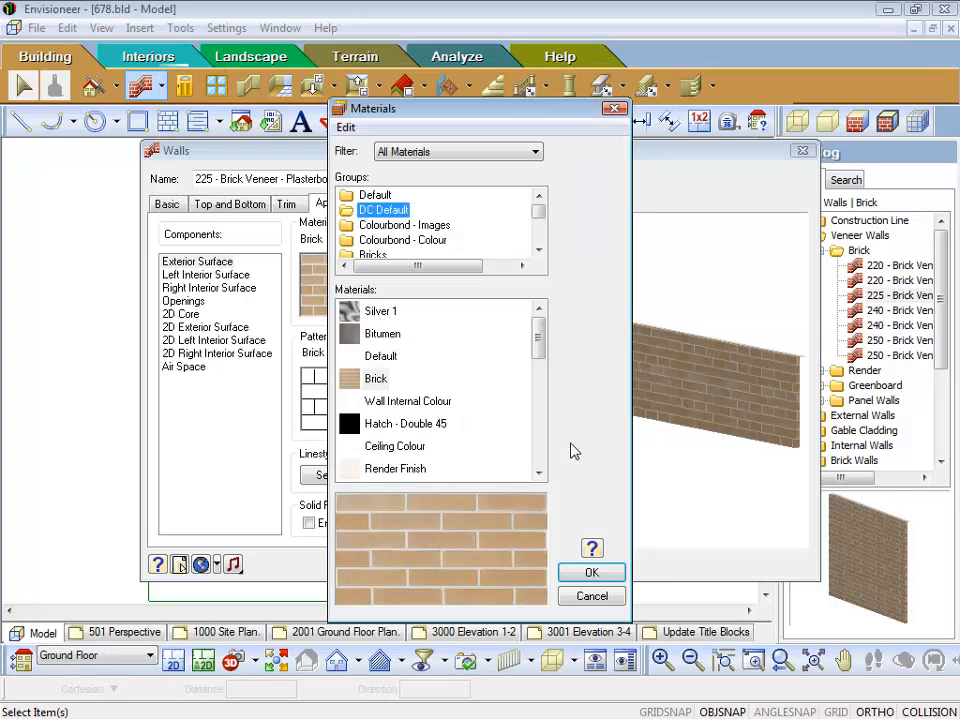
left_click(596, 597)
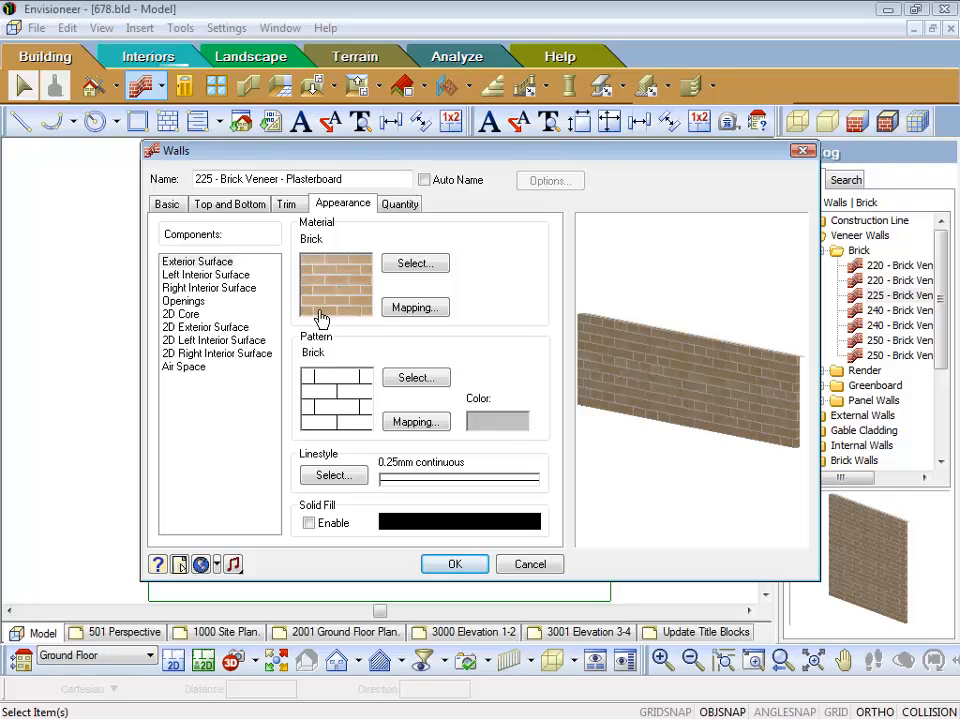
Step: Review the exterior surface's pattern list and the AutoCAD pattern file loader without choosing a new pattern
left_click(334, 408)
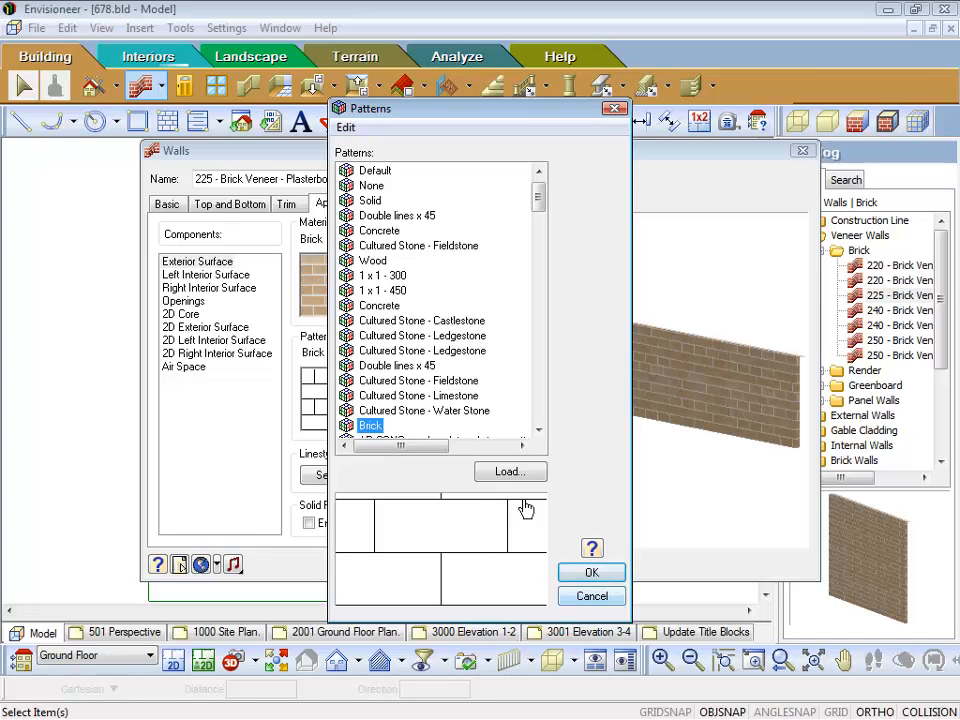
left_click(509, 472)
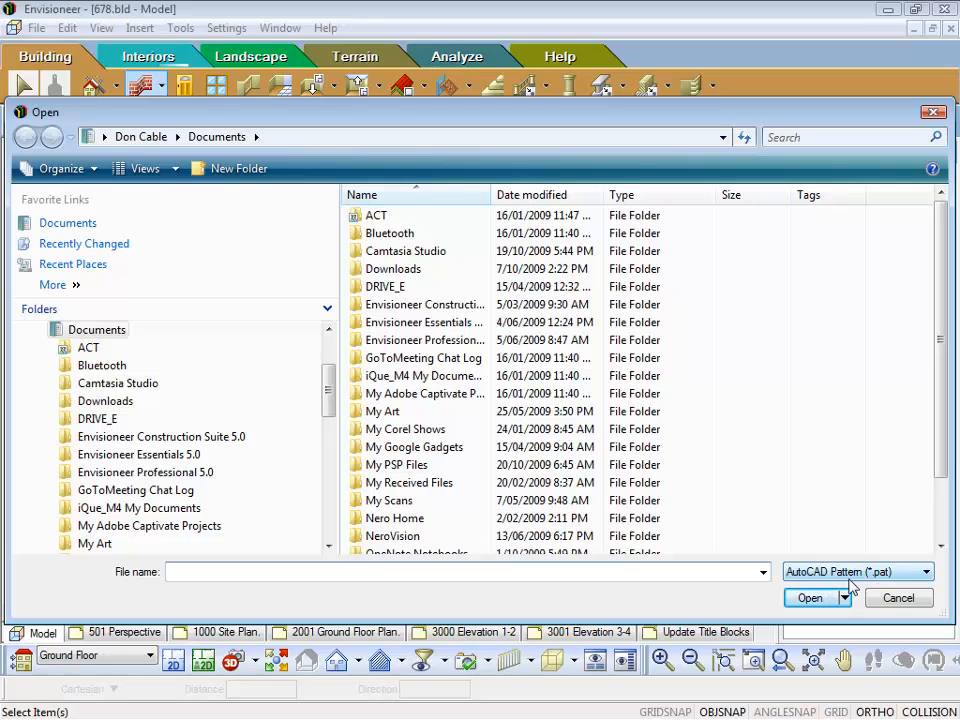
left_click(897, 598)
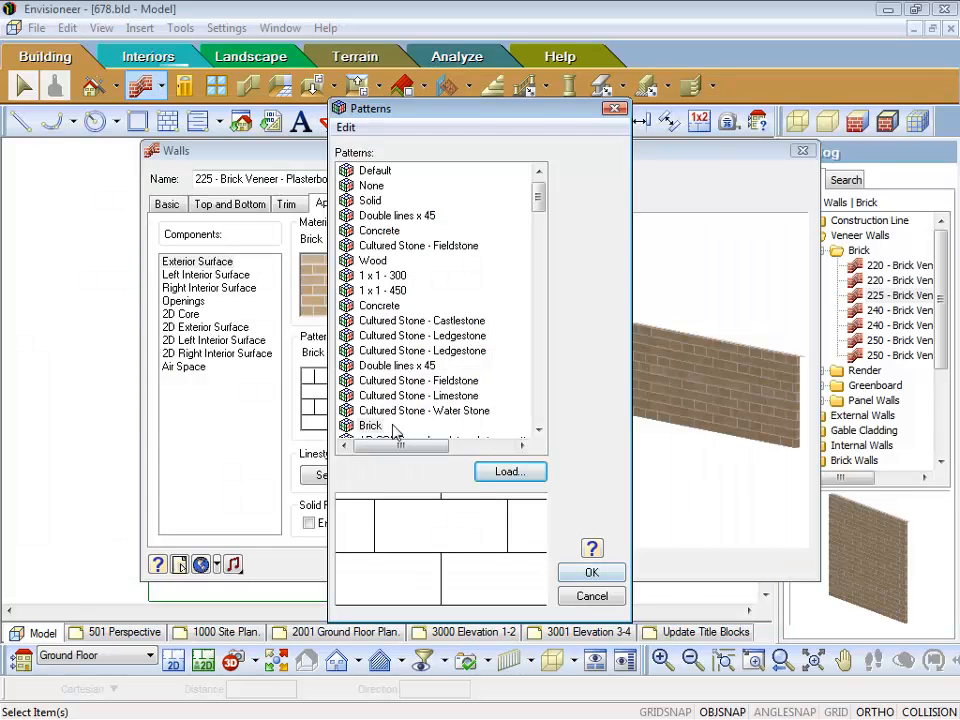
left_click(585, 598)
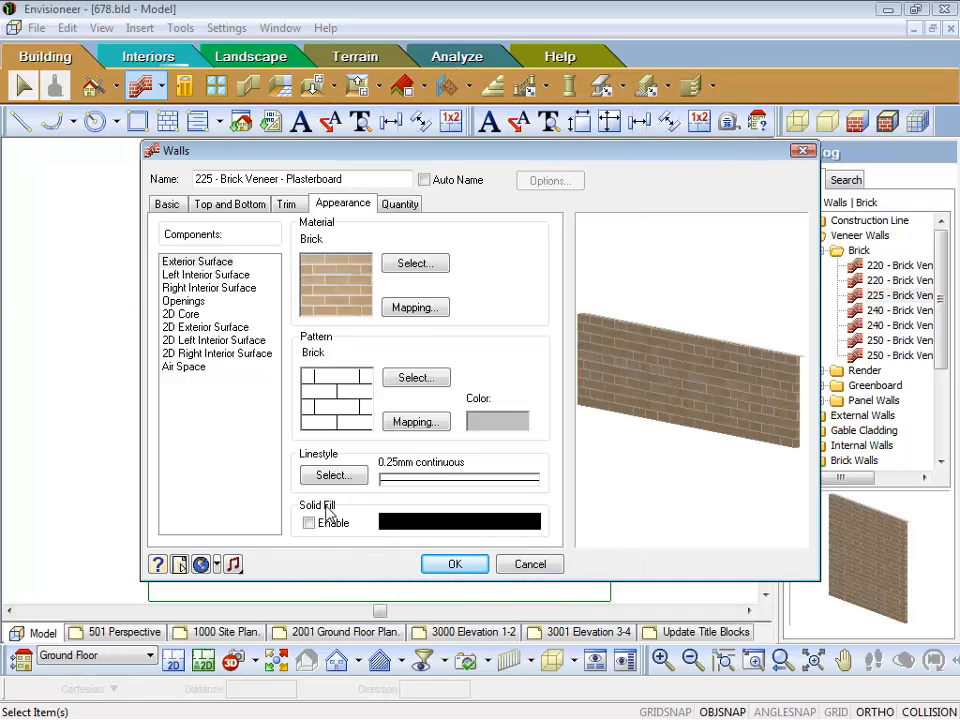
Step: Examine the material, pattern and linestyle settings of the interior surfaces, the openings and the 2D core
left_click(181, 276)
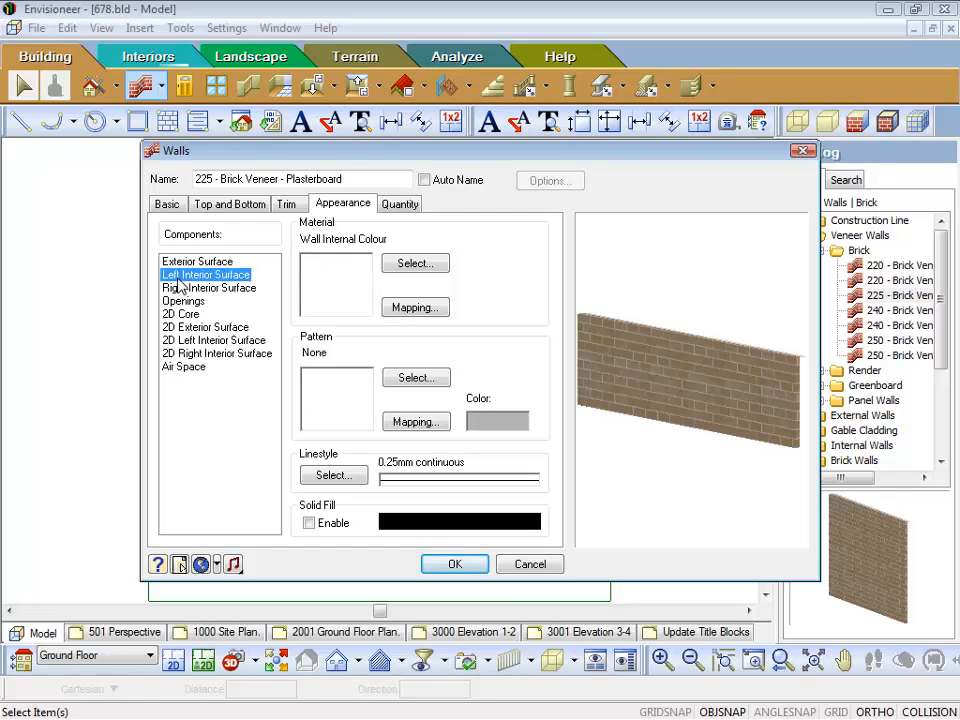
left_click(178, 289)
left_click(175, 277)
left_click(176, 289)
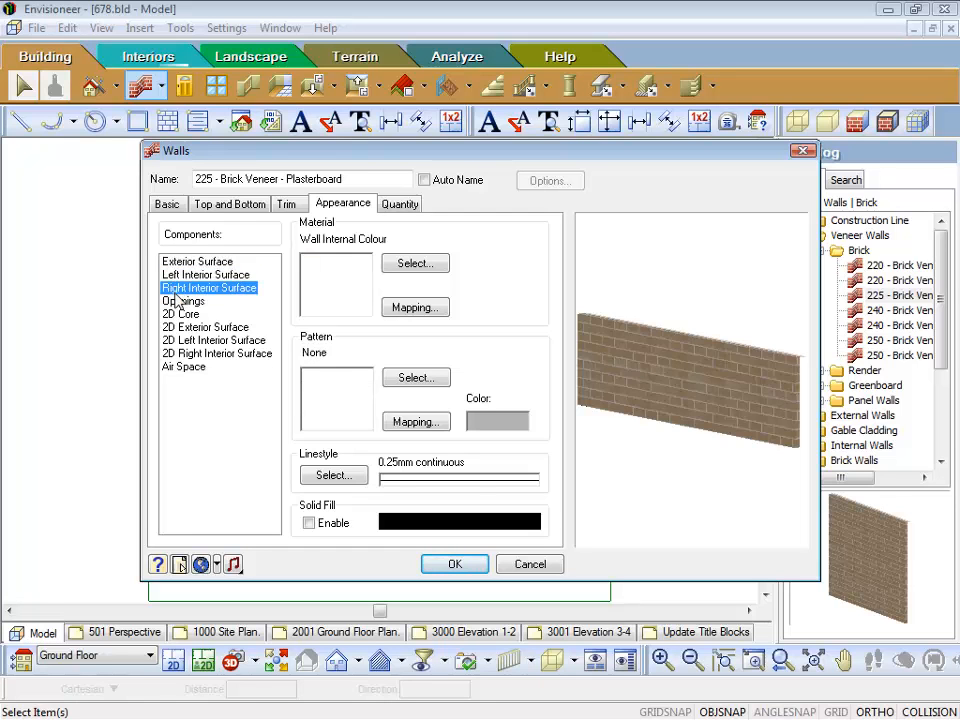
left_click(177, 302)
left_click(182, 314)
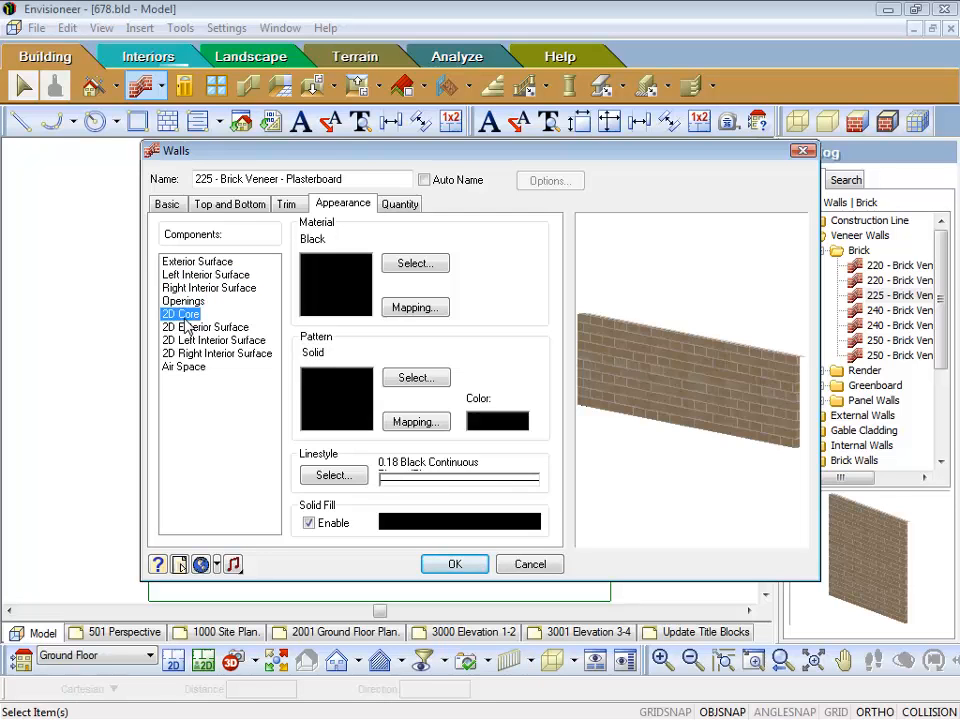
left_click(186, 301)
left_click(184, 287)
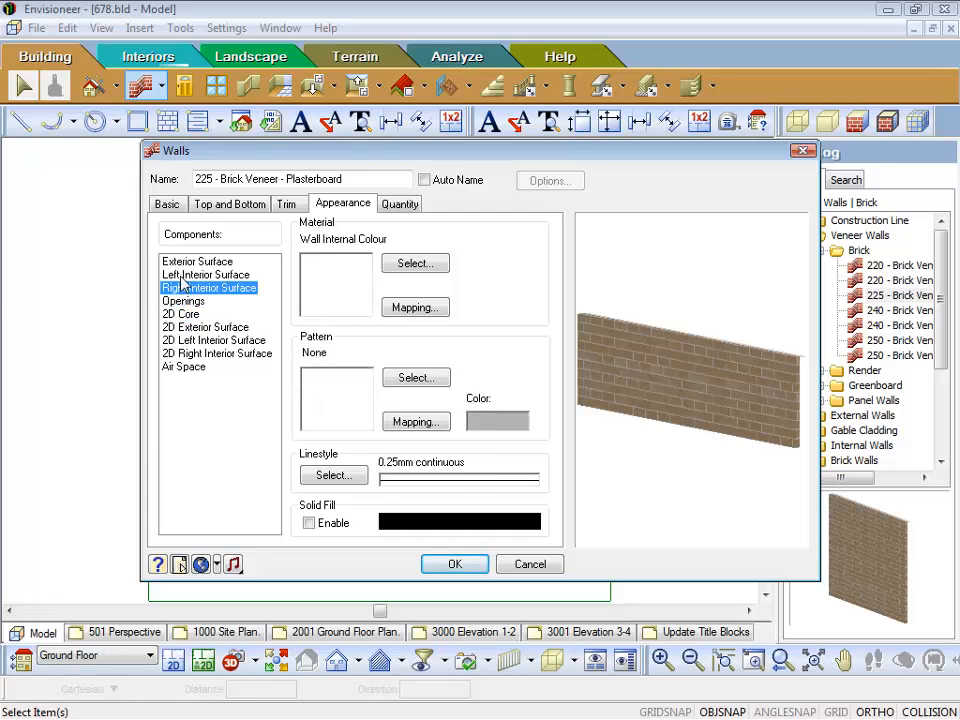
Step: Review the continuous line styles available for the left interior surface without changing its linestyle
left_click(182, 275)
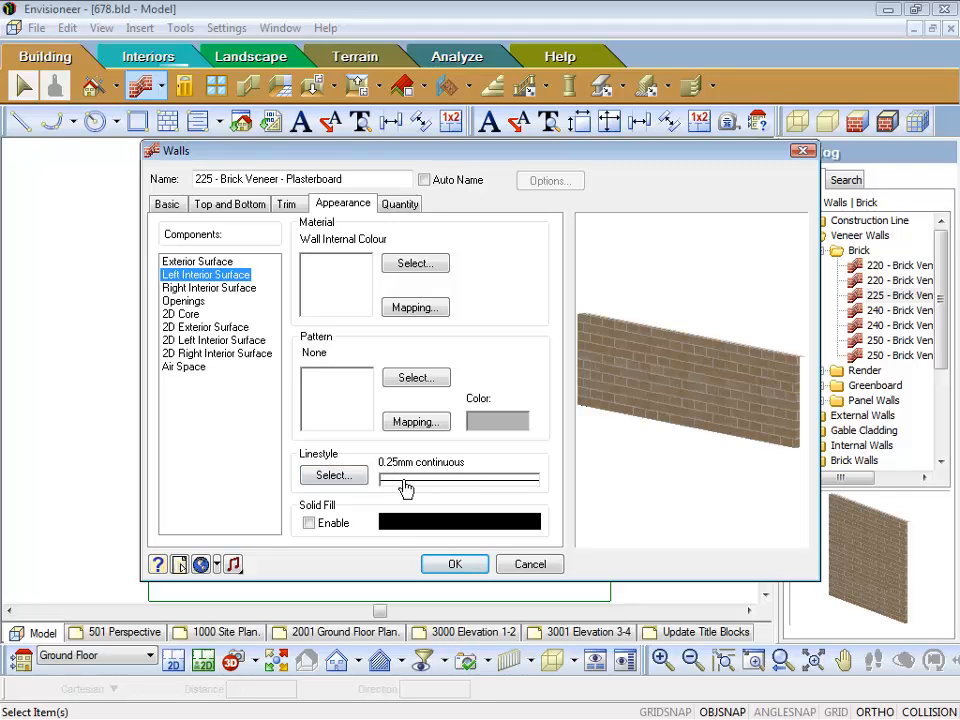
left_click(335, 477)
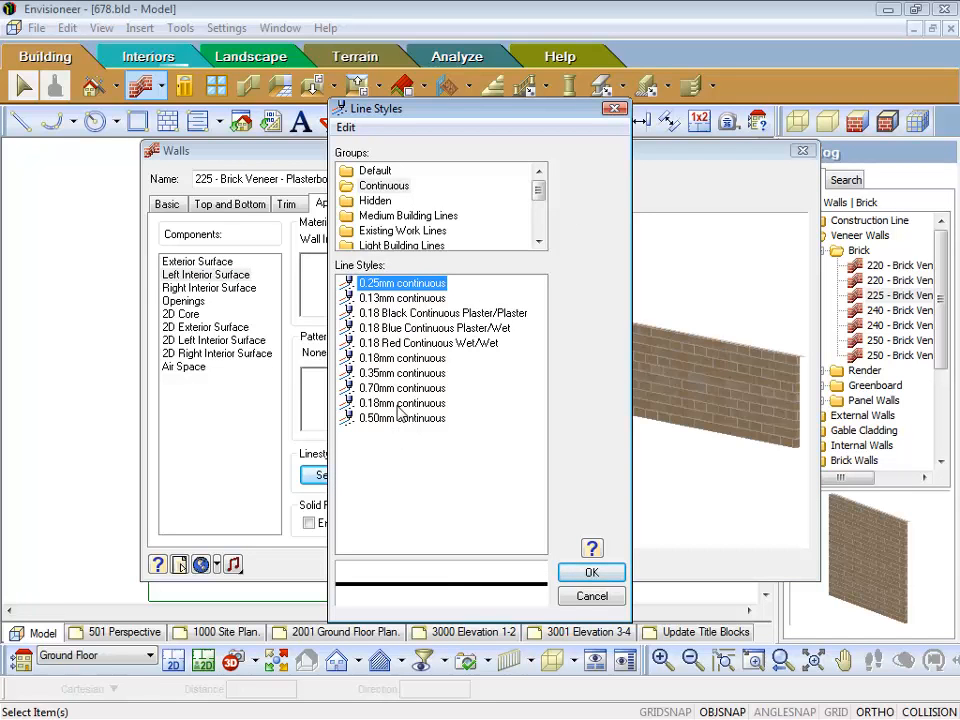
left_click(591, 597)
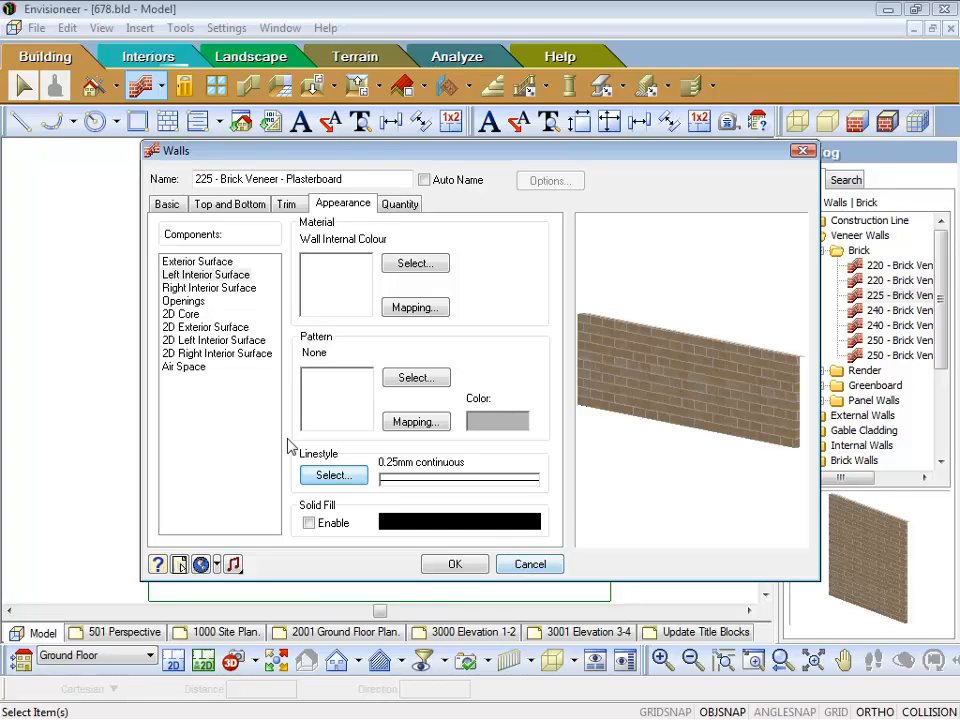
Step: Try switching off Include Element in Quantities in the wall's quantity settings, and switch it back on
left_click(399, 206)
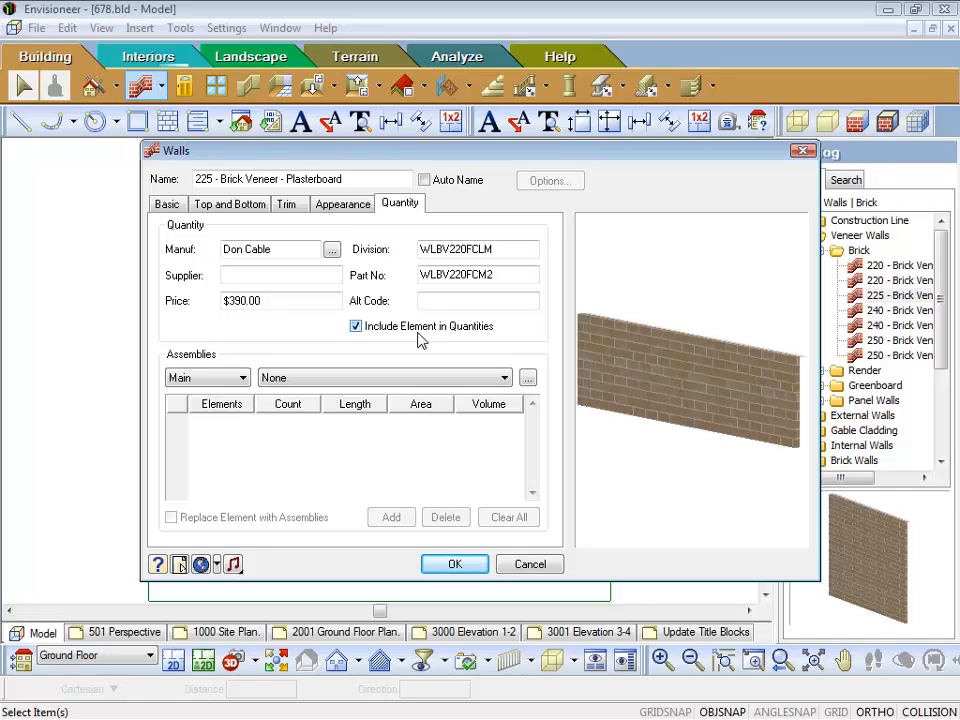
left_click(355, 328)
left_click(355, 327)
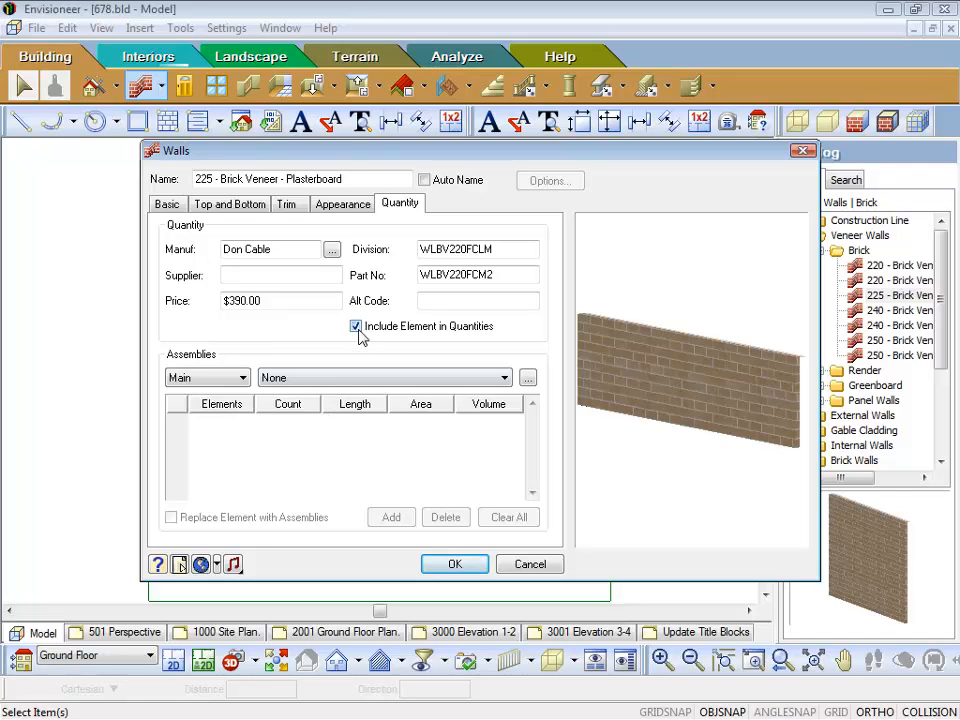